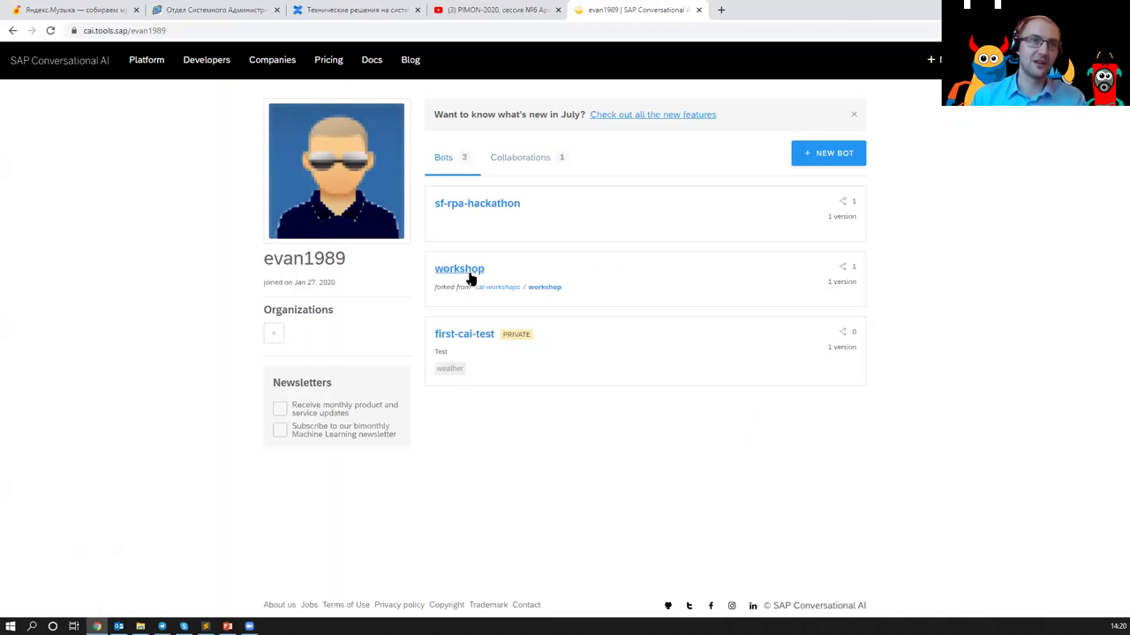
{"action": "left_click", "coordinate": [483, 334]}
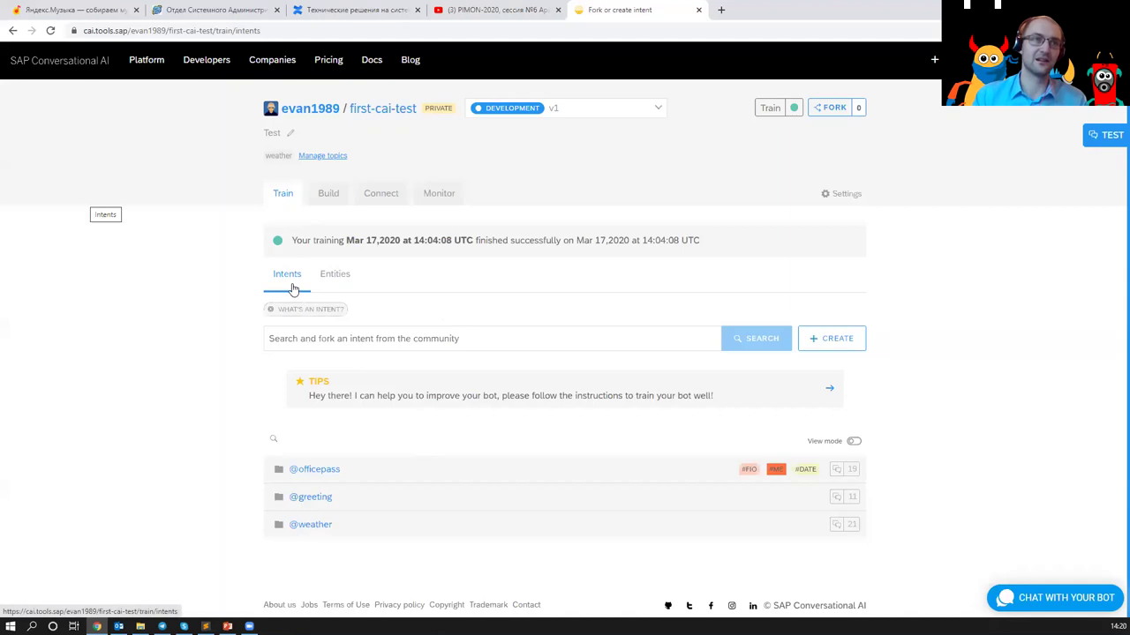
{"action": "left_click", "coordinate": [341, 529]}
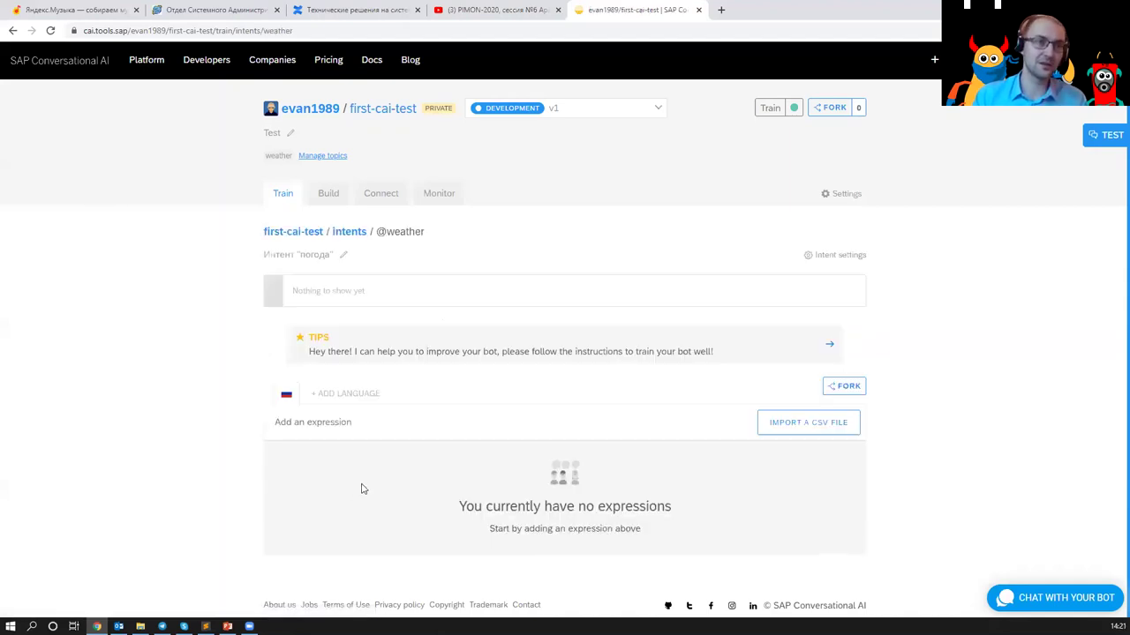
{"action": "scroll", "coordinate": [364, 443], "scroll_direction": "down", "scroll_amount": 1}
{"action": "scroll", "coordinate": [366, 313], "scroll_direction": "down", "scroll_amount": 2}
{"action": "scroll", "coordinate": [353, 176], "scroll_direction": "down", "scroll_amount": 1}
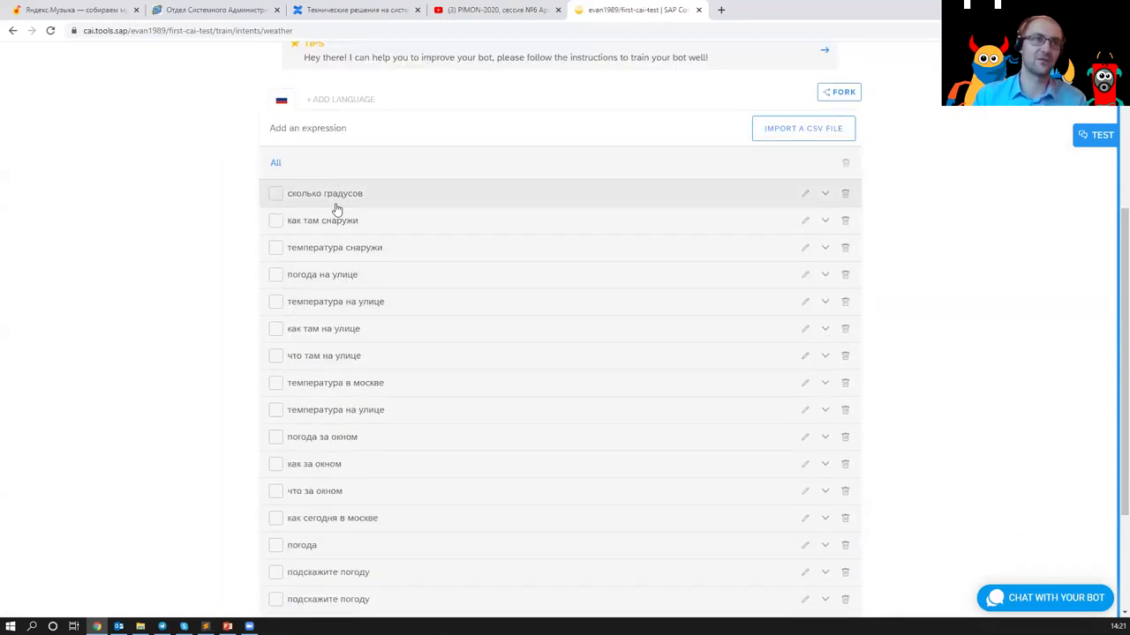
{"action": "scroll", "coordinate": [336, 209], "scroll_direction": "down", "scroll_amount": 1}
{"action": "scroll", "coordinate": [336, 210], "scroll_direction": "down", "scroll_amount": 1}
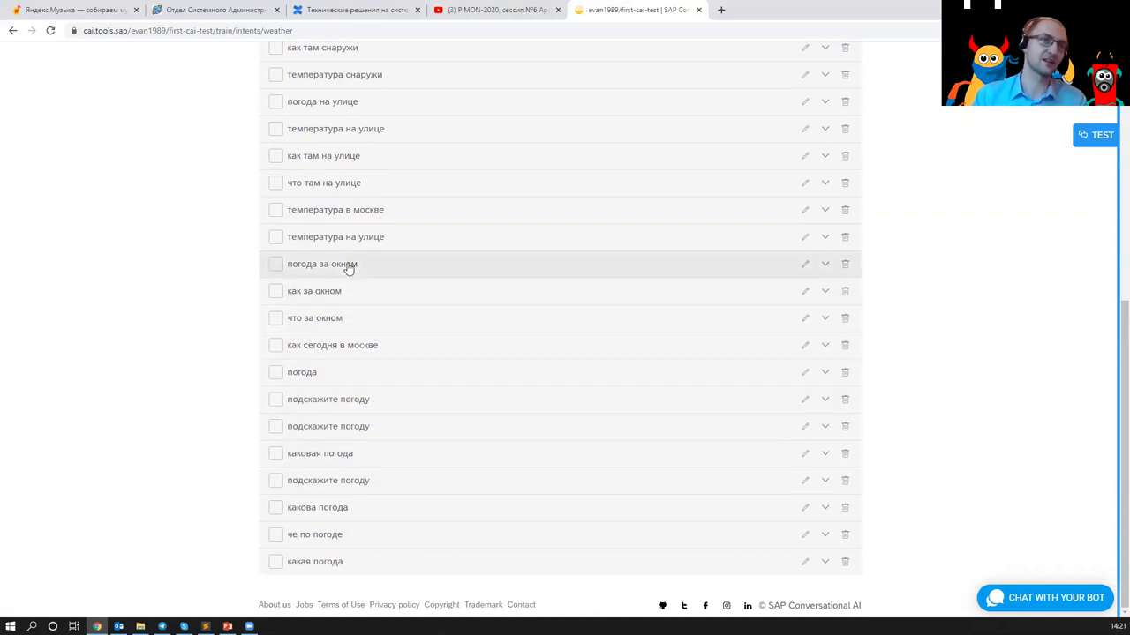
{"action": "scroll", "coordinate": [343, 188], "scroll_direction": "up", "scroll_amount": 1}
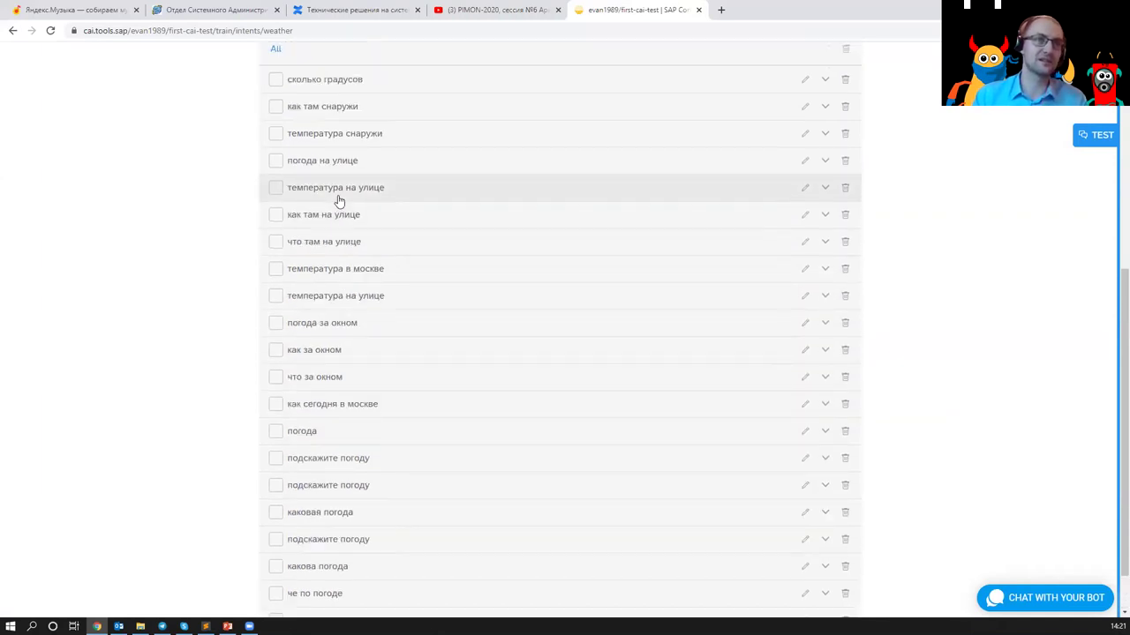
{"action": "scroll", "coordinate": [352, 194], "scroll_direction": "up", "scroll_amount": 2}
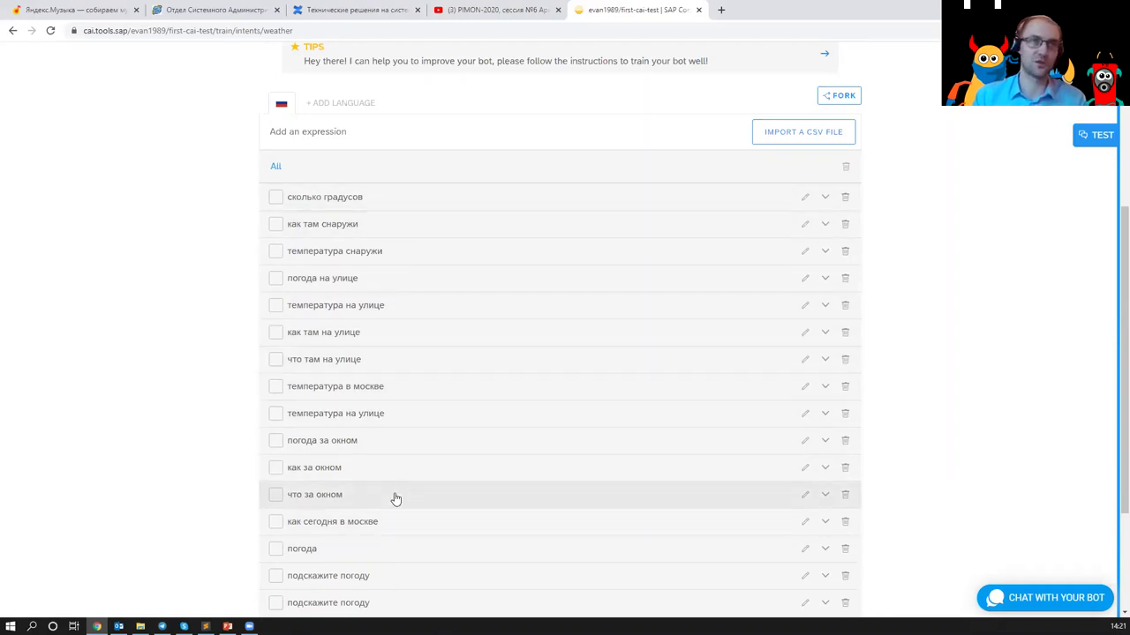
{"action": "scroll", "coordinate": [415, 488], "scroll_direction": "down", "scroll_amount": 3}
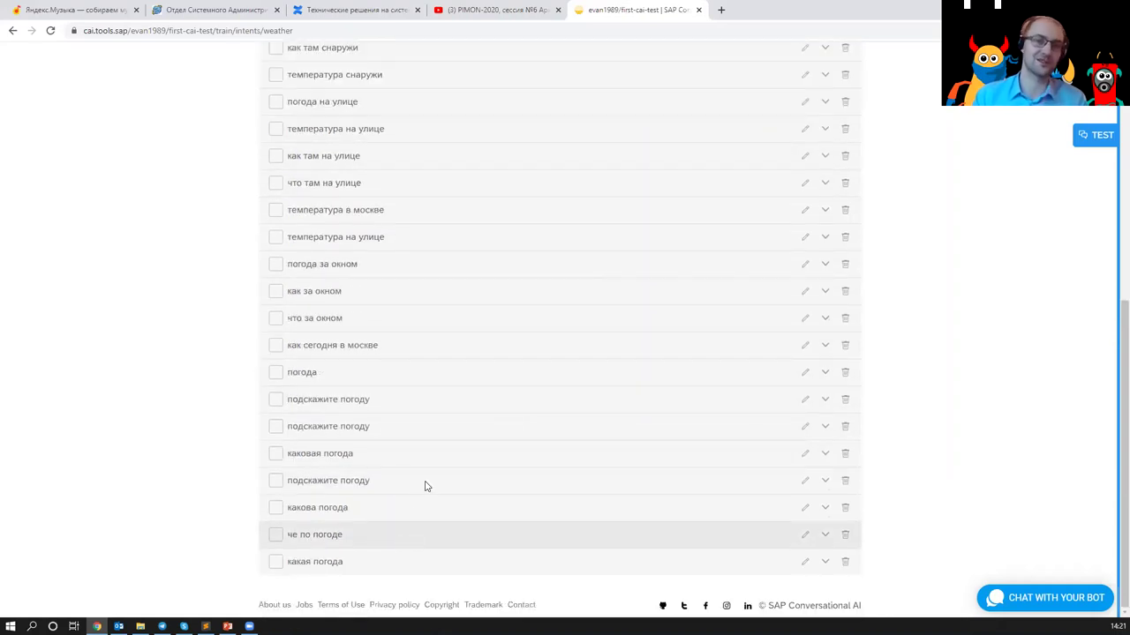
{"action": "scroll", "coordinate": [498, 437], "scroll_direction": "up", "scroll_amount": 7}
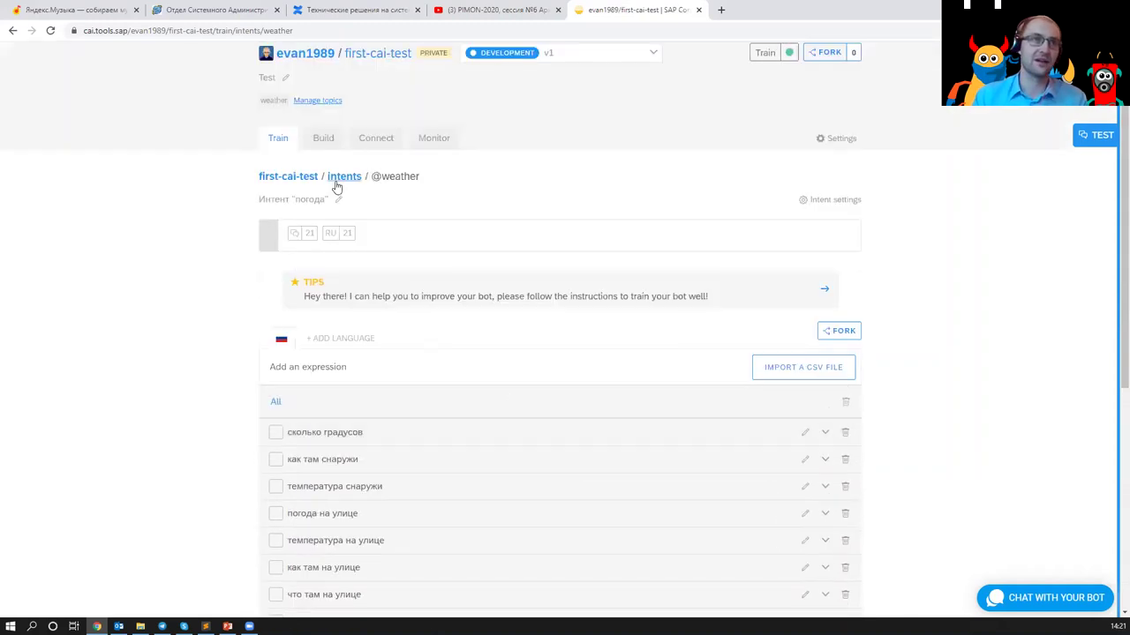
{"action": "left_click", "coordinate": [341, 177]}
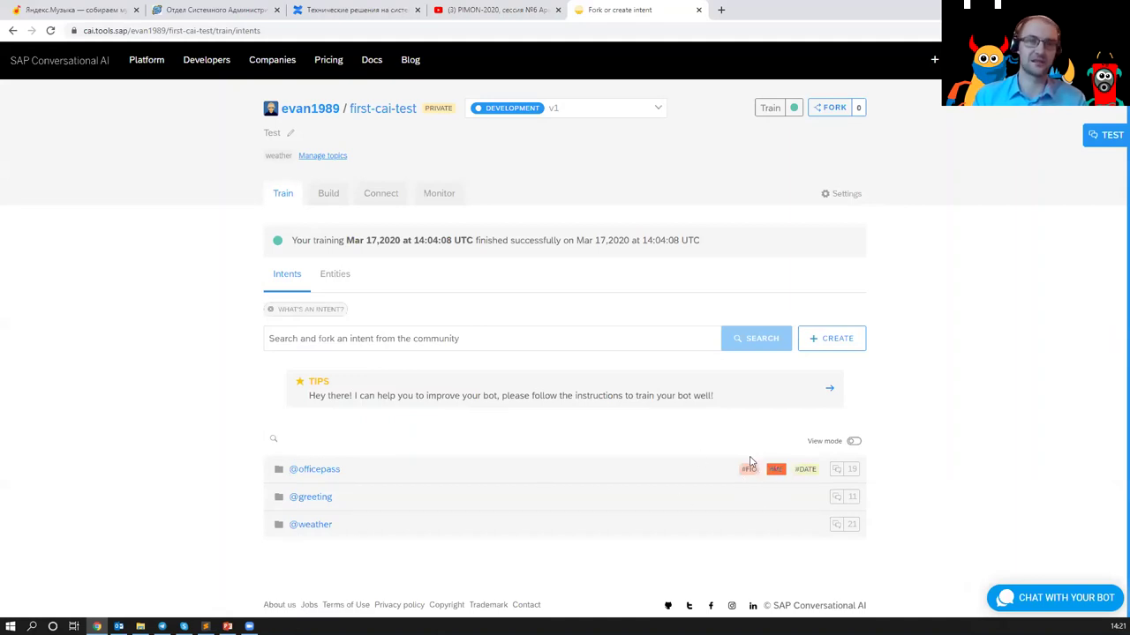
- Browse the bot's entities and the #ME entity values, then open the Build skills board
{"action": "left_click", "coordinate": [331, 277]}
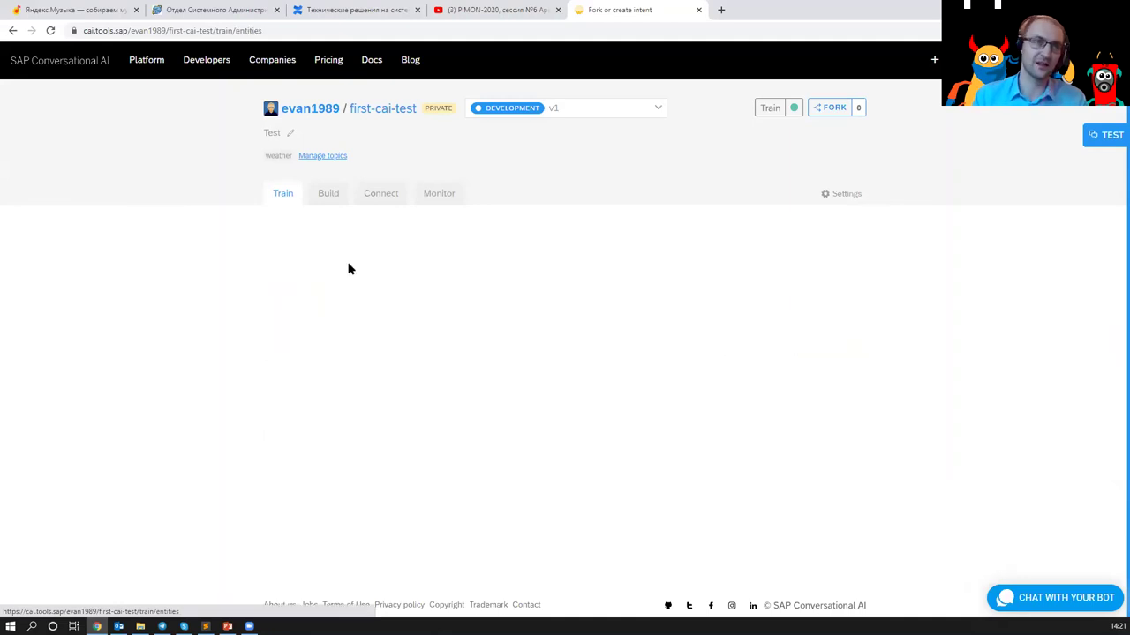
{"action": "scroll", "coordinate": [353, 353], "scroll_direction": "down", "scroll_amount": 2}
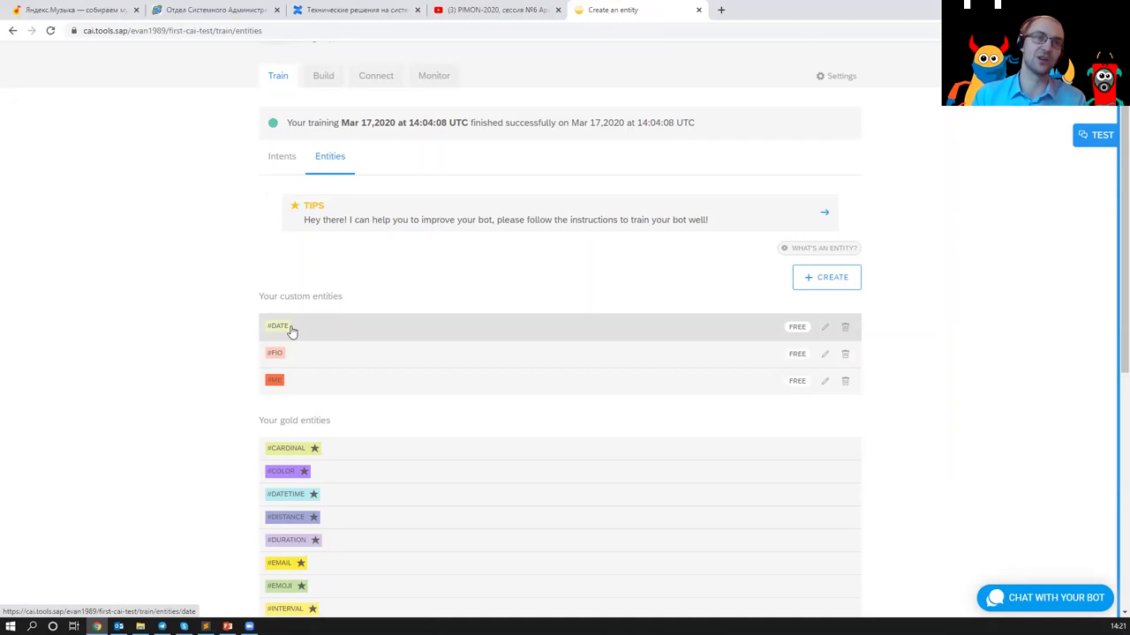
{"action": "left_click", "coordinate": [304, 388]}
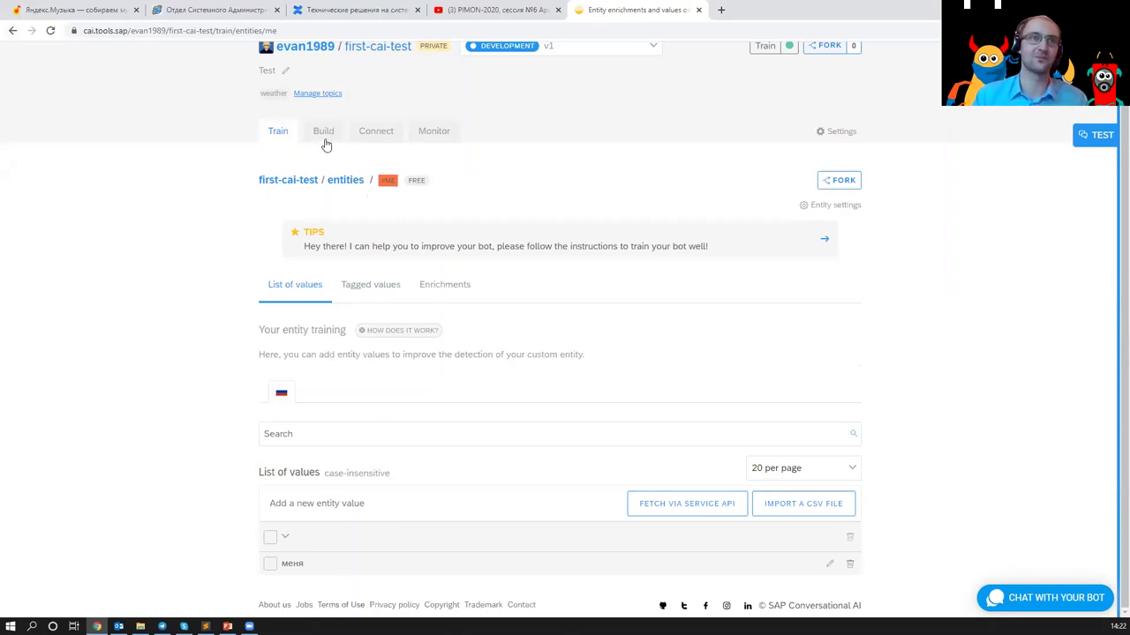
{"action": "left_click", "coordinate": [278, 134]}
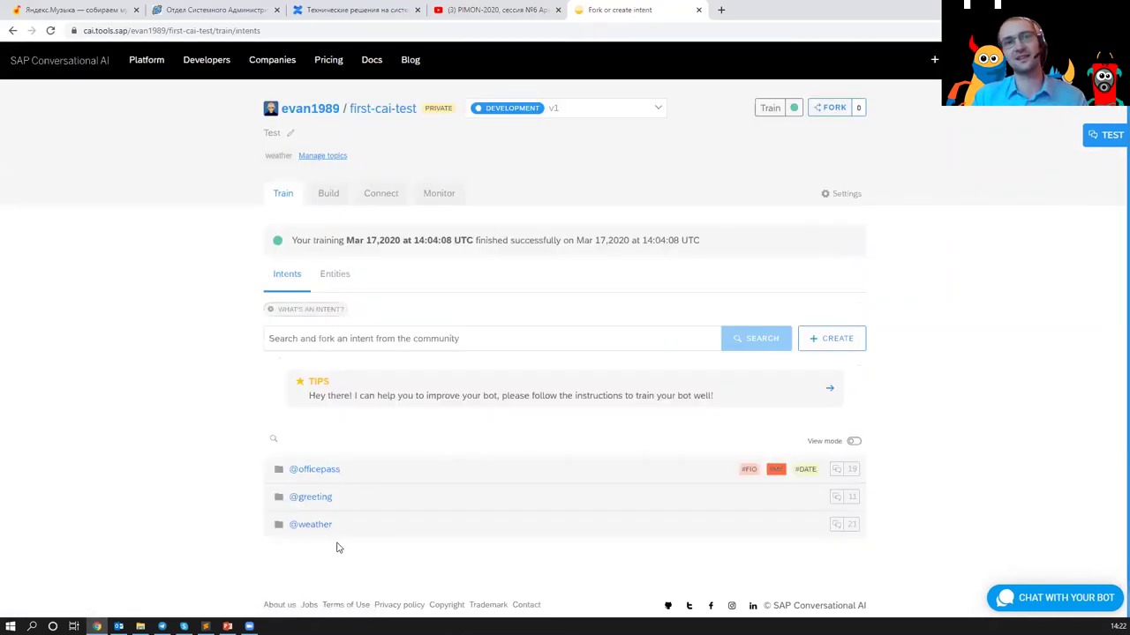
{"action": "left_click", "coordinate": [329, 287]}
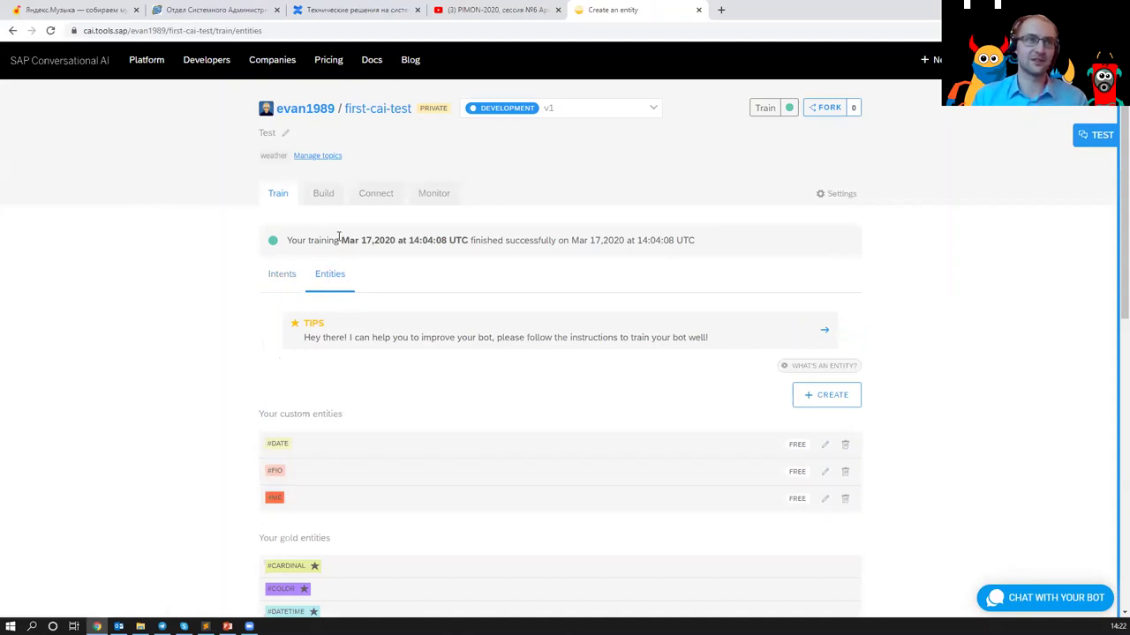
{"action": "left_click", "coordinate": [326, 195]}
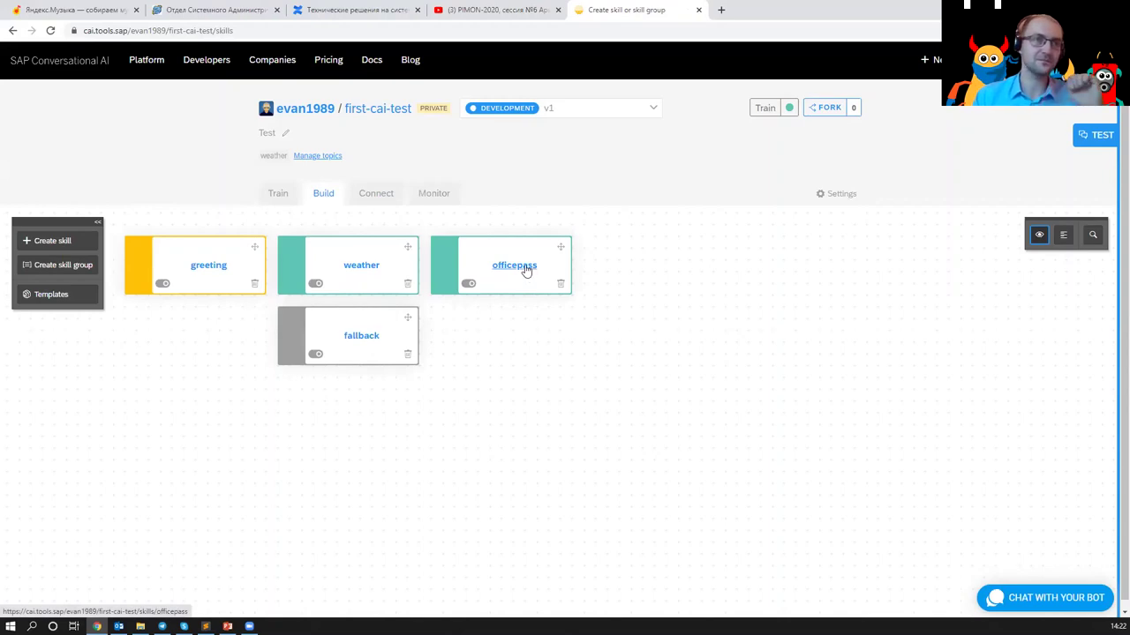
- Open the officepass skill and review its trigger condition and requirements
{"action": "left_click", "coordinate": [526, 270]}
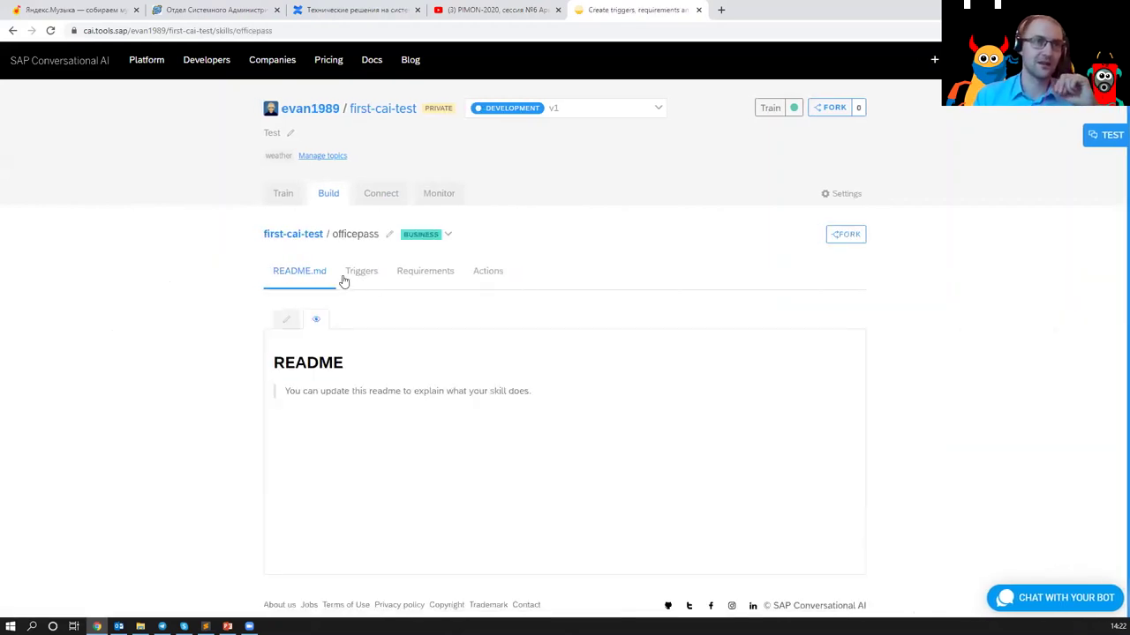
{"action": "left_click", "coordinate": [360, 276]}
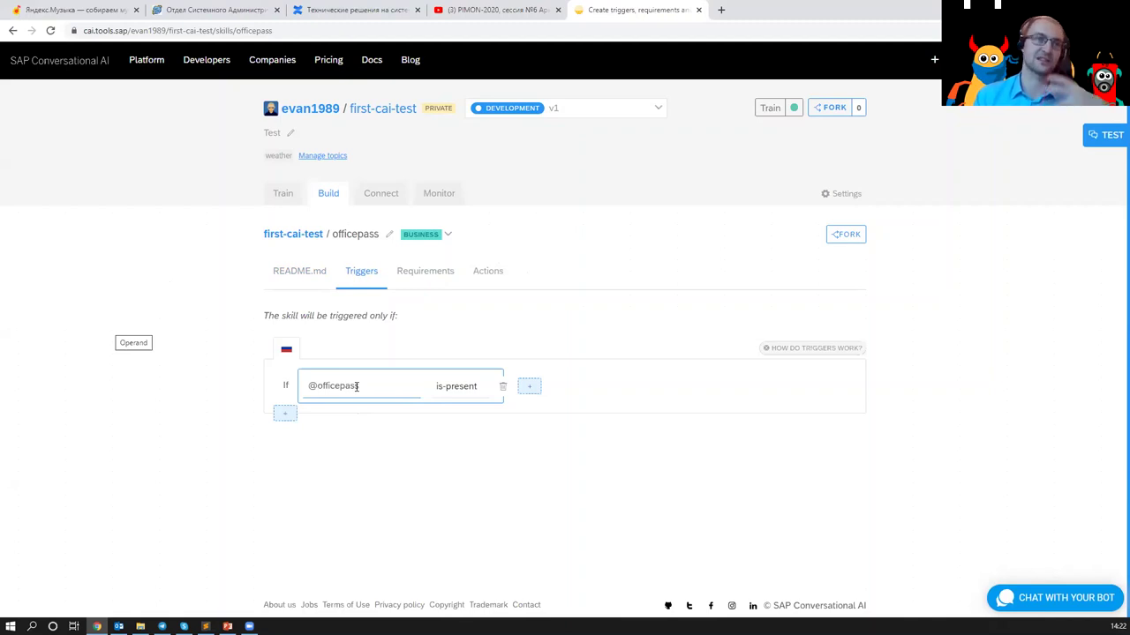
{"action": "left_click", "coordinate": [424, 277]}
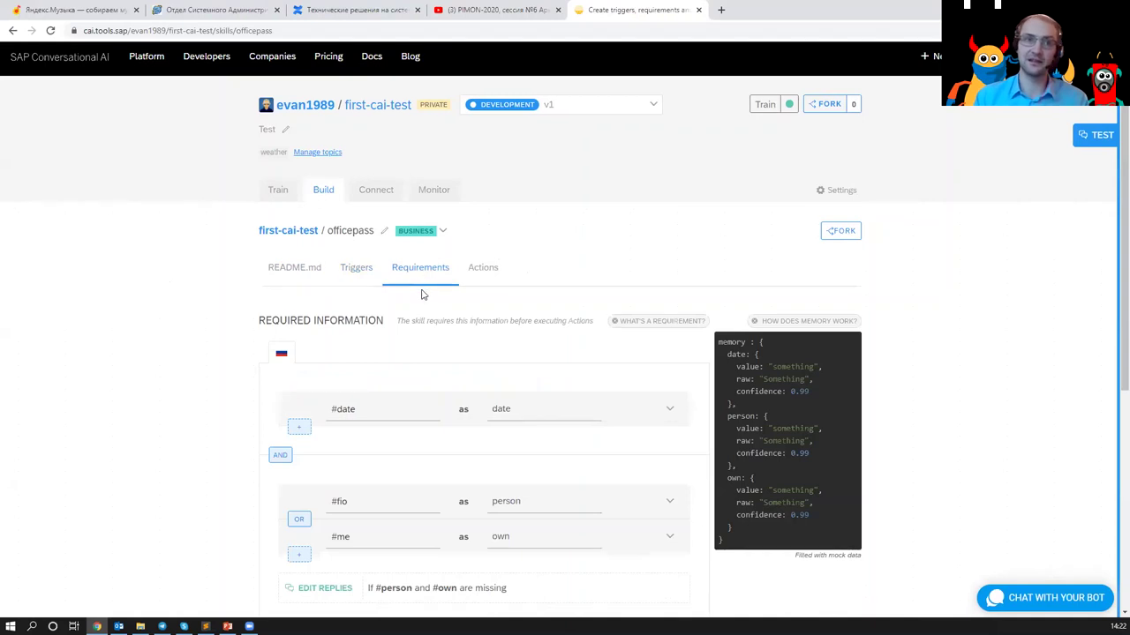
{"action": "scroll", "coordinate": [415, 336], "scroll_direction": "down", "scroll_amount": 1}
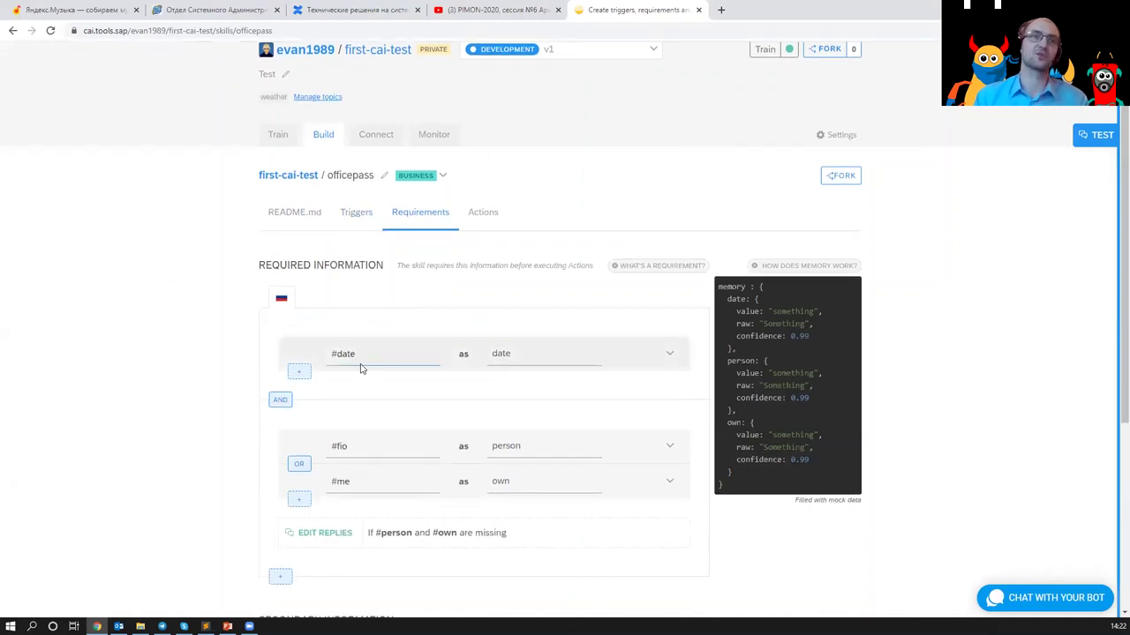
- Inspect the #date requirement's missing-date replies, then view the skill's actions
{"action": "left_click", "coordinate": [298, 372]}
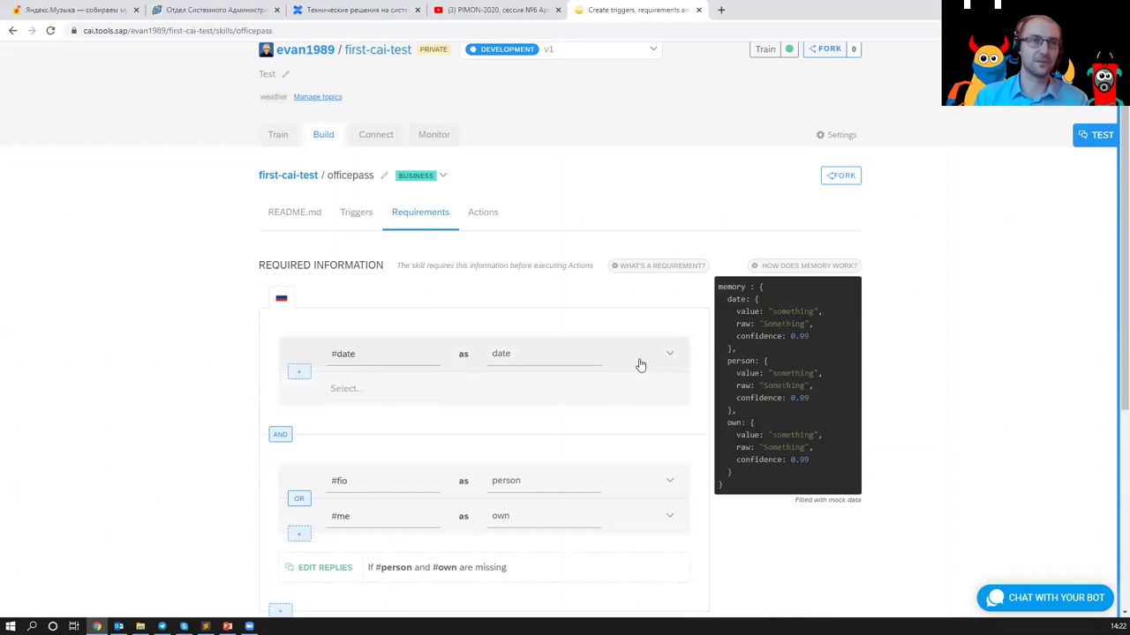
{"action": "left_click", "coordinate": [674, 355]}
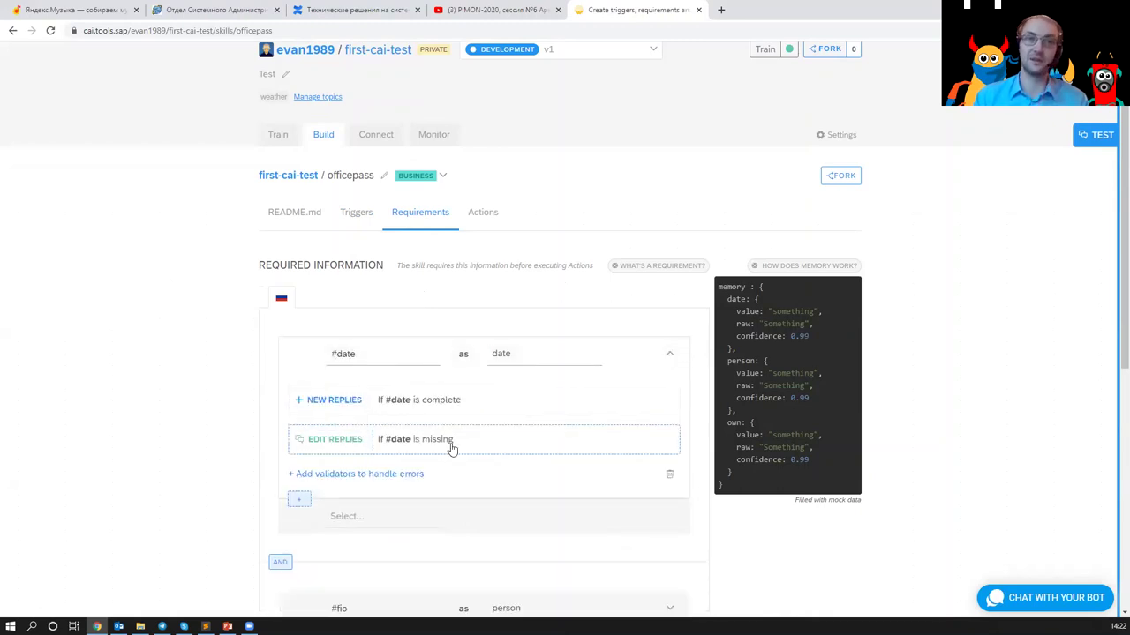
{"action": "left_click", "coordinate": [320, 445]}
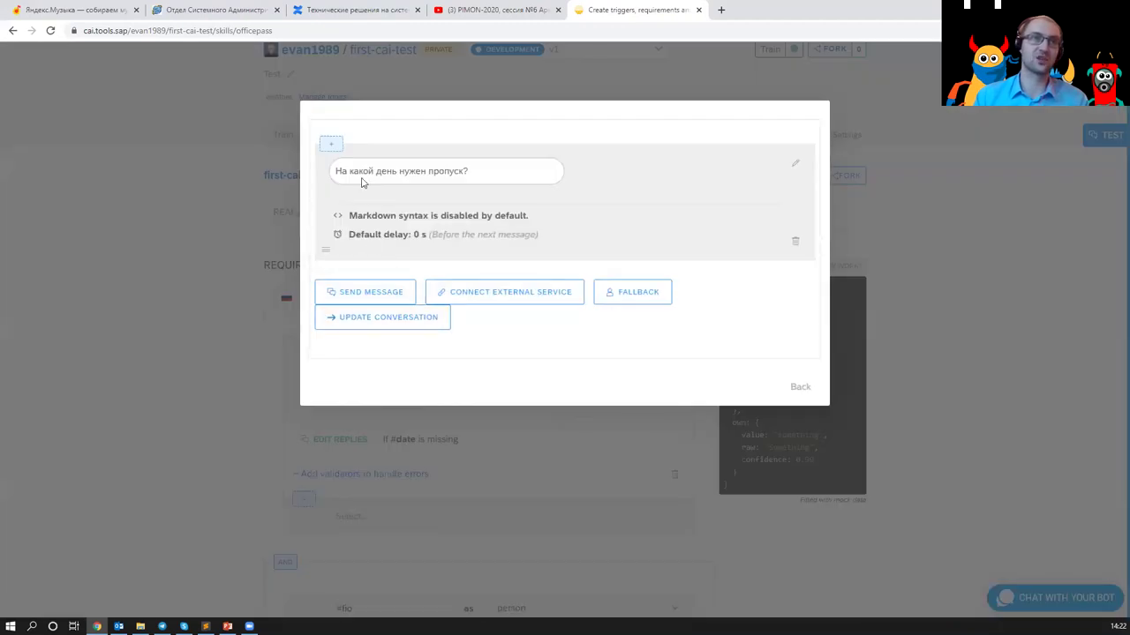
{"action": "left_click", "coordinate": [799, 387]}
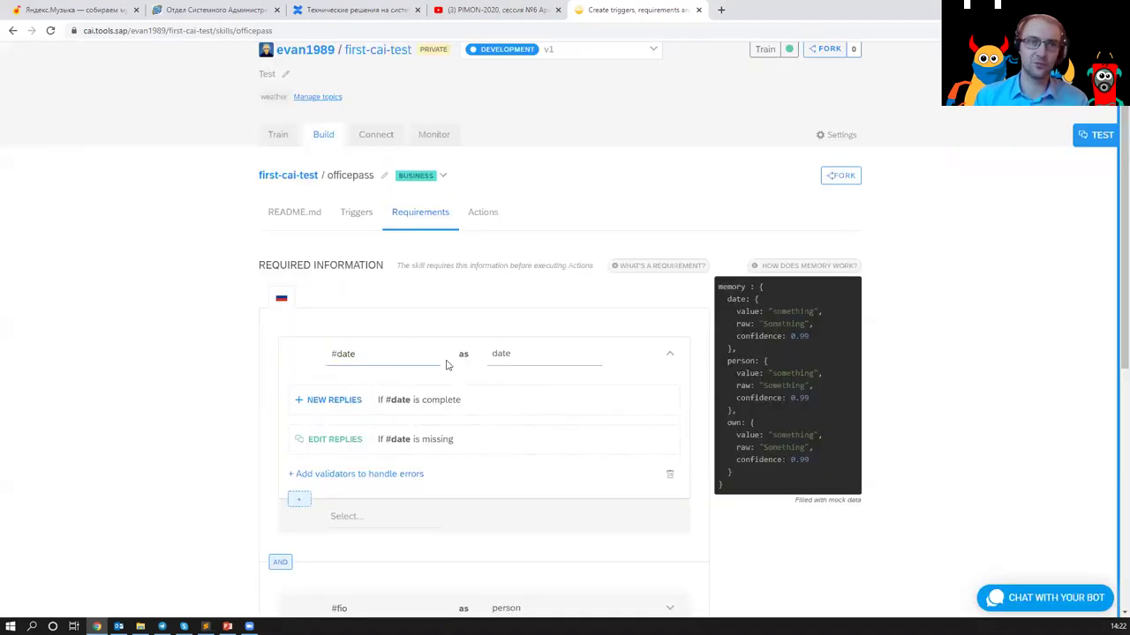
{"action": "scroll", "coordinate": [383, 380], "scroll_direction": "down", "scroll_amount": 2}
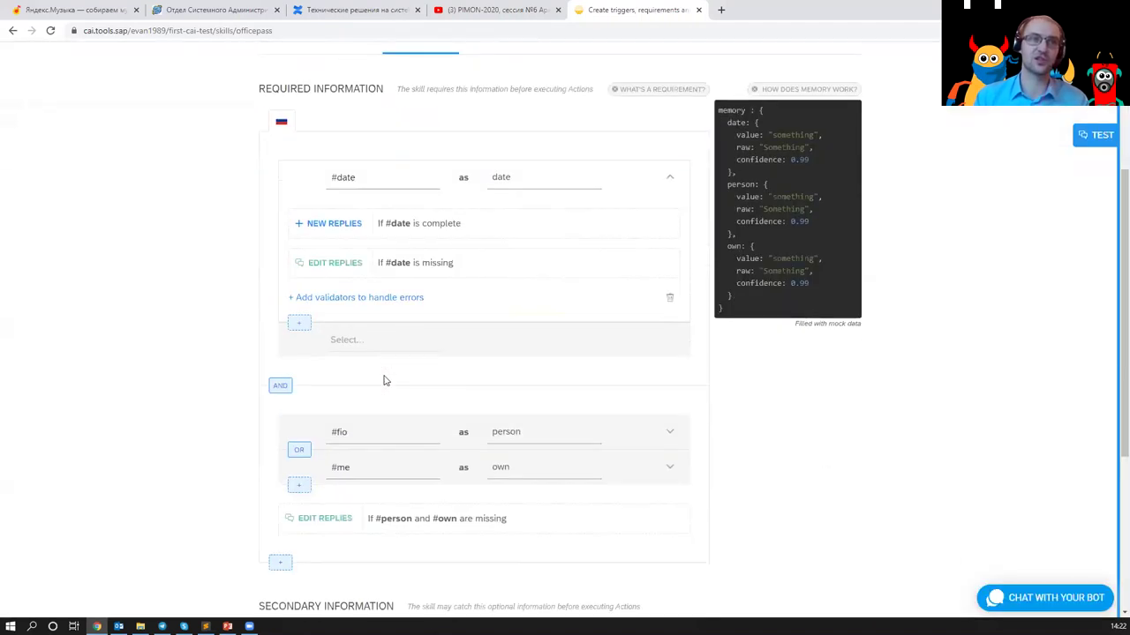
{"action": "scroll", "coordinate": [410, 394], "scroll_direction": "down", "scroll_amount": 1}
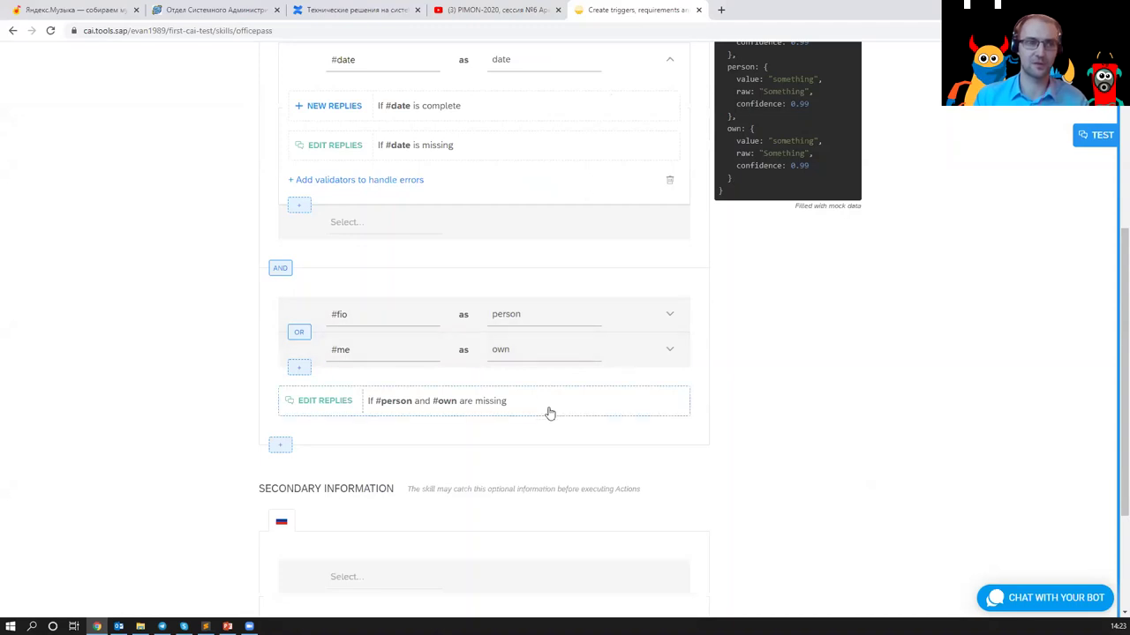
{"action": "scroll", "coordinate": [447, 368], "scroll_direction": "up", "scroll_amount": 3}
{"action": "left_click", "coordinate": [466, 219]}
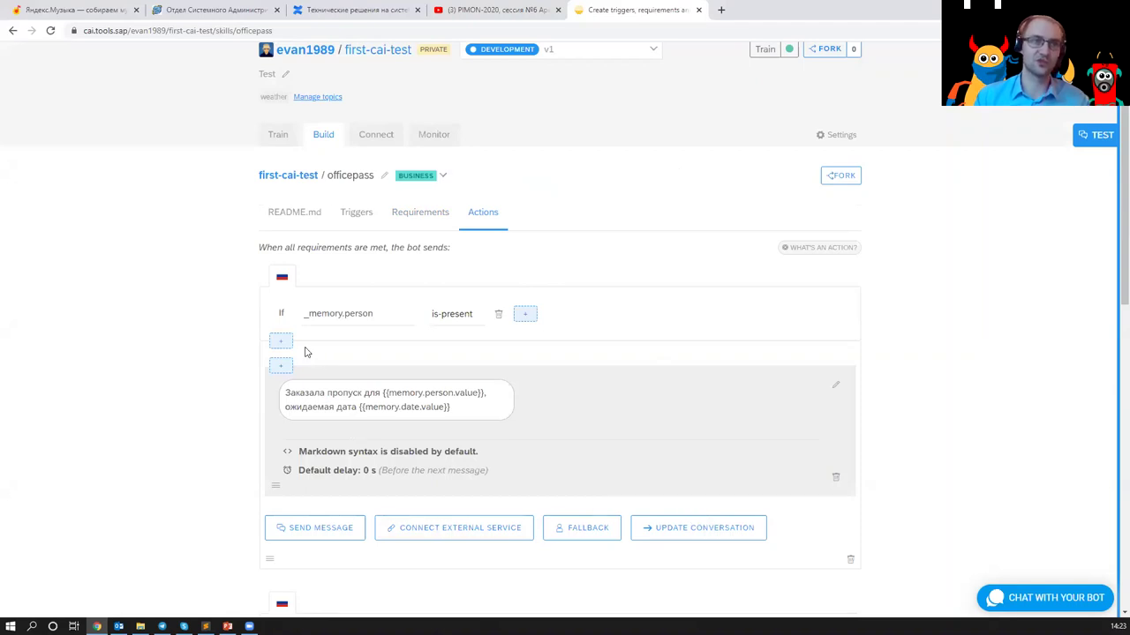
- Highlight the pass-confirmation message and its memory.person variable, then go to the profile page
{"action": "scroll", "coordinate": [581, 467], "scroll_direction": "down", "scroll_amount": 1}
{"action": "scroll", "coordinate": [569, 371], "scroll_direction": "down", "scroll_amount": 4}
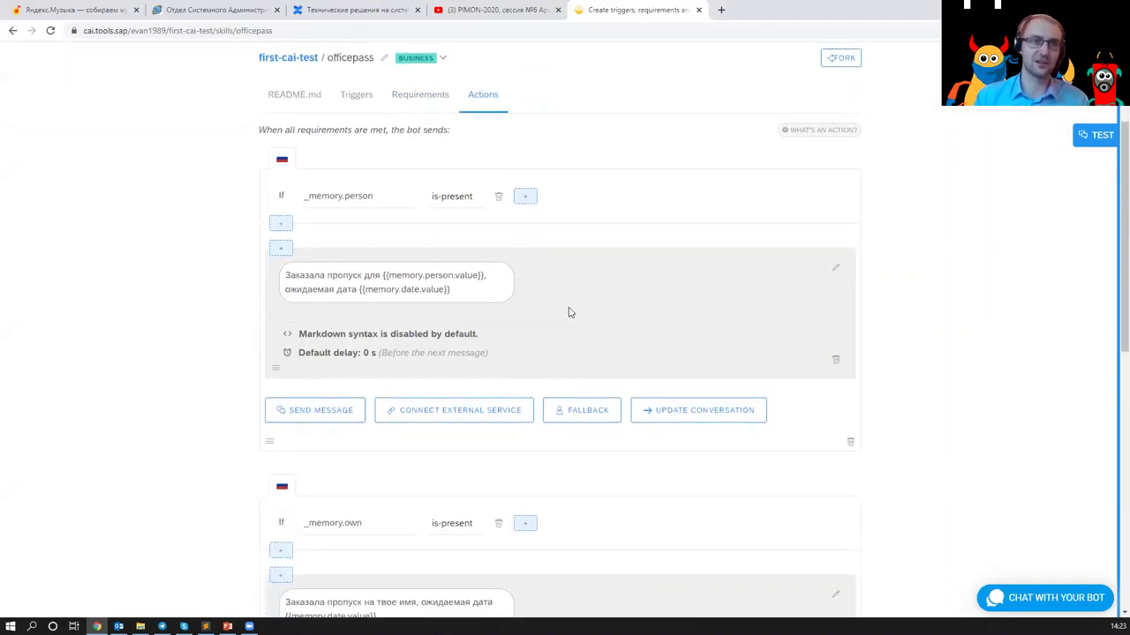
{"action": "scroll", "coordinate": [566, 303], "scroll_direction": "down", "scroll_amount": 2}
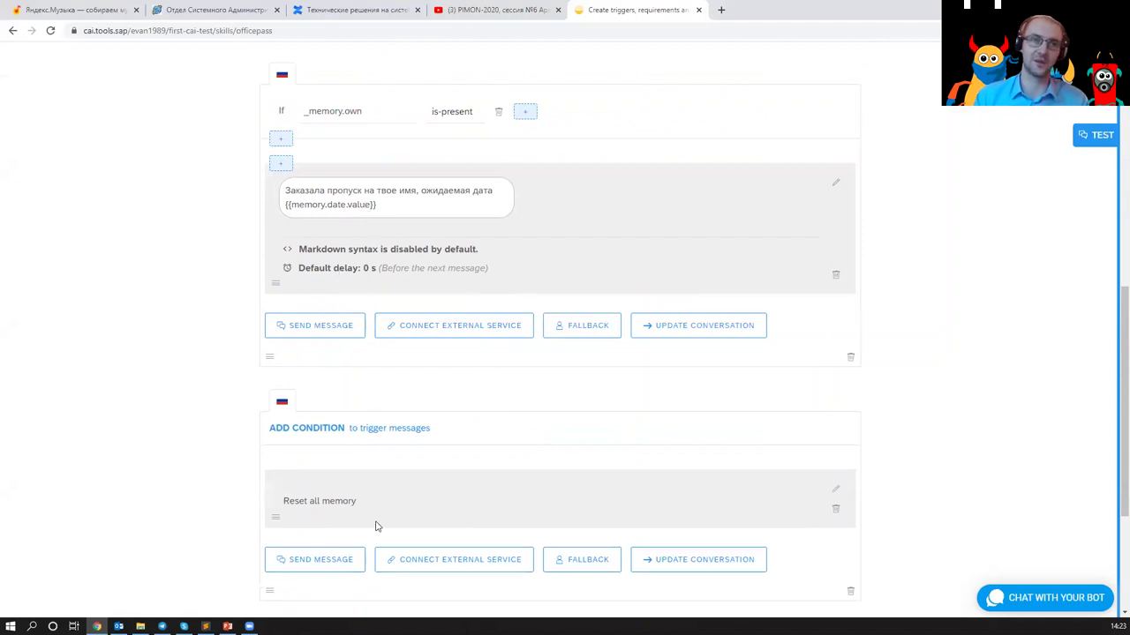
{"action": "scroll", "coordinate": [345, 205], "scroll_direction": "up", "scroll_amount": 3}
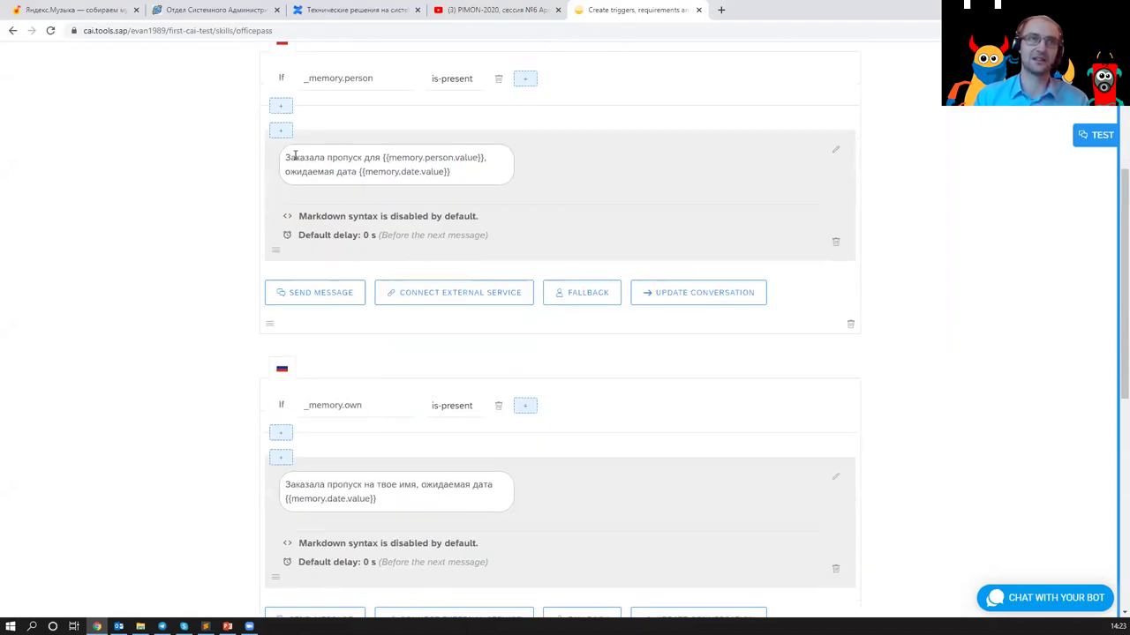
{"action": "left_click_drag", "start_coordinate": [294, 155], "coordinate": [473, 176]}
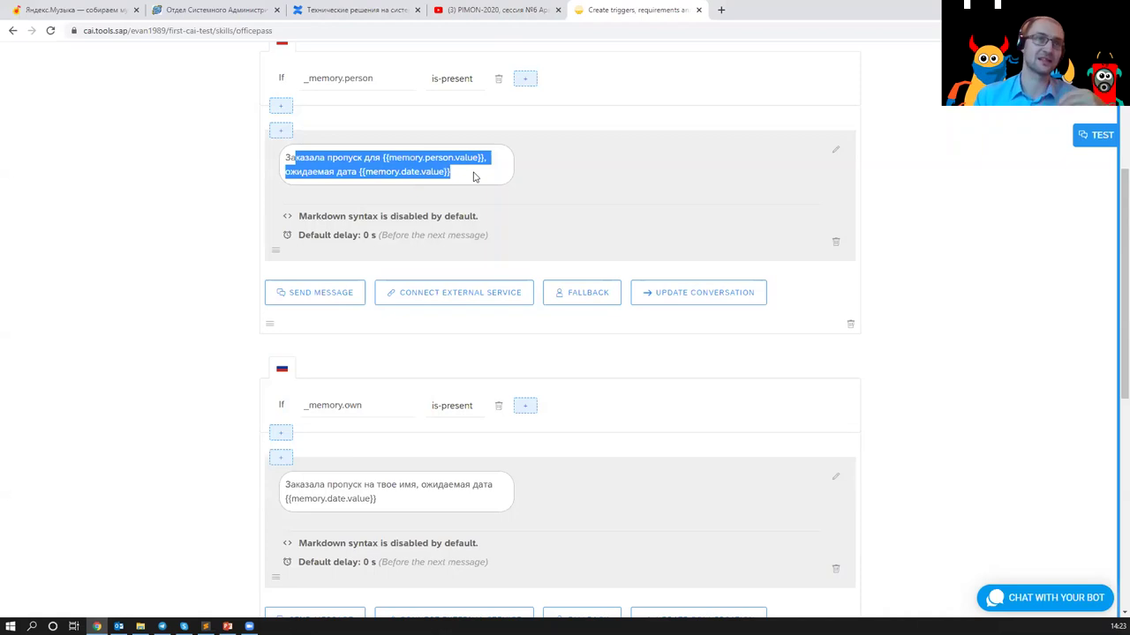
{"action": "left_click", "coordinate": [473, 177]}
{"action": "left_click_drag", "start_coordinate": [410, 158], "coordinate": [471, 162]}
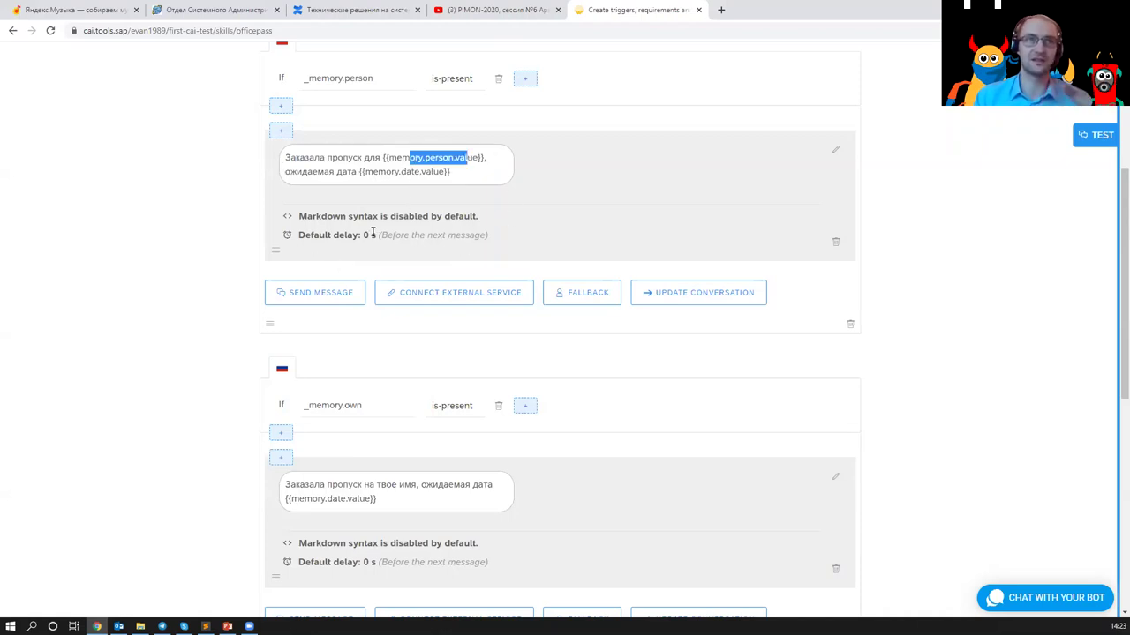
{"action": "scroll", "coordinate": [367, 233], "scroll_direction": "up", "scroll_amount": 3}
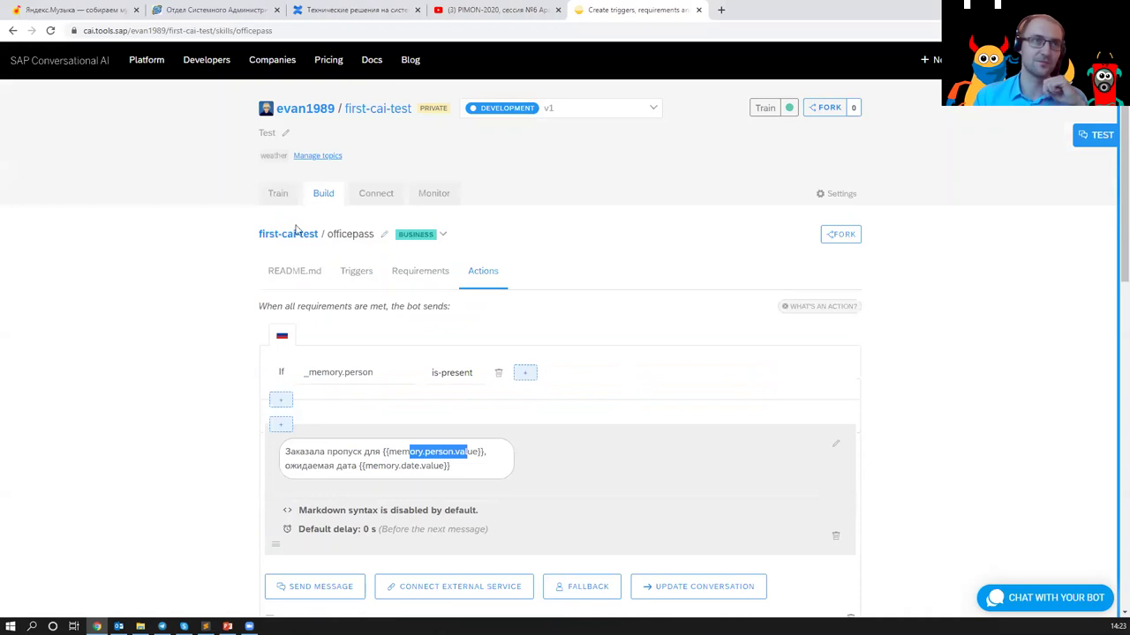
{"action": "left_click", "coordinate": [323, 111]}
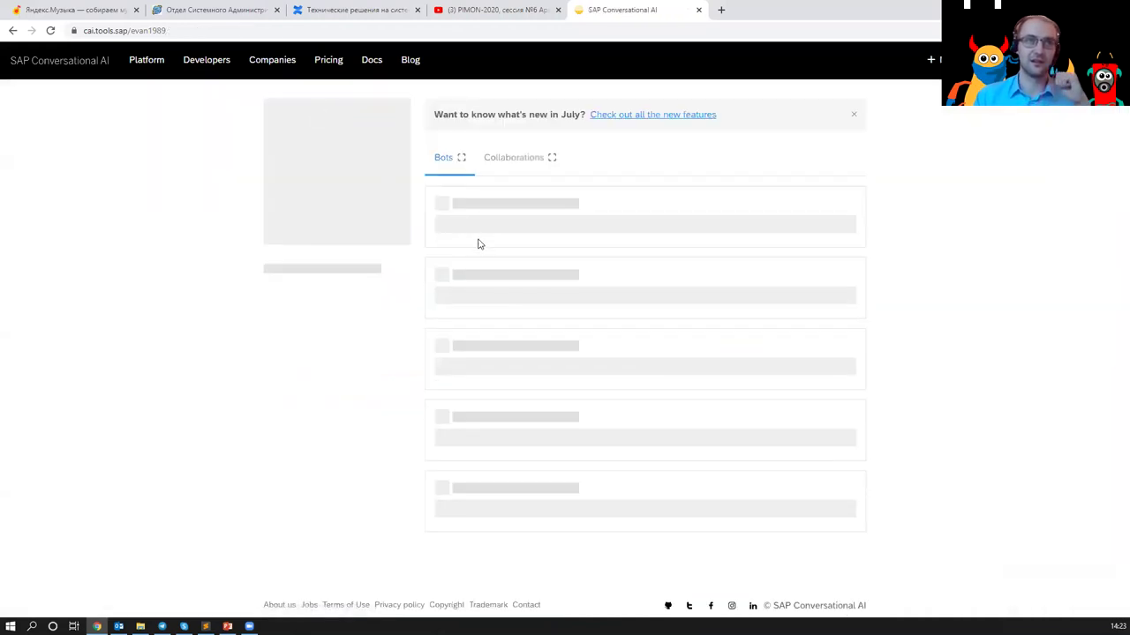
- Open the sf-rpa-hackathon bot's onboarding skill and its requirements and actions
{"action": "left_click", "coordinate": [477, 205]}
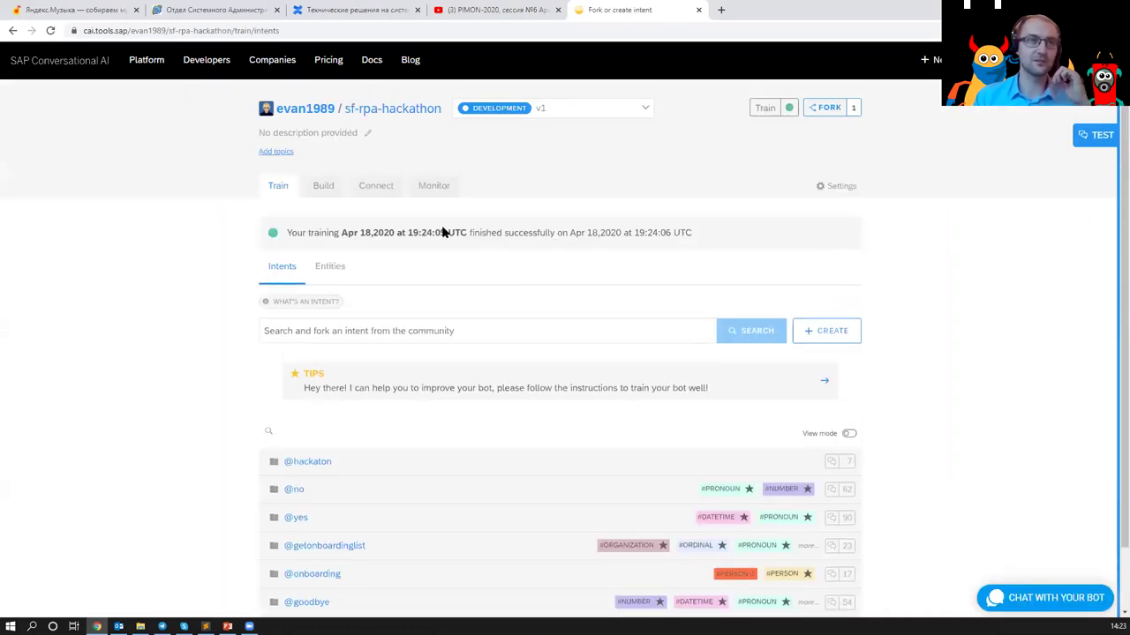
{"action": "left_click", "coordinate": [375, 196]}
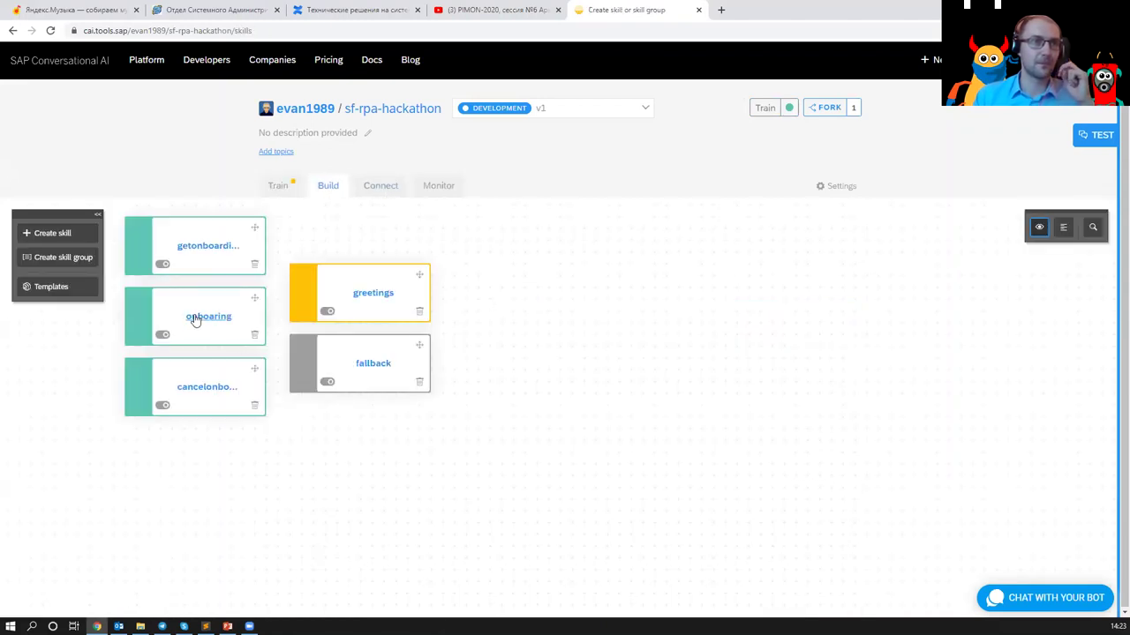
{"action": "left_click", "coordinate": [197, 320]}
{"action": "left_click", "coordinate": [421, 270]}
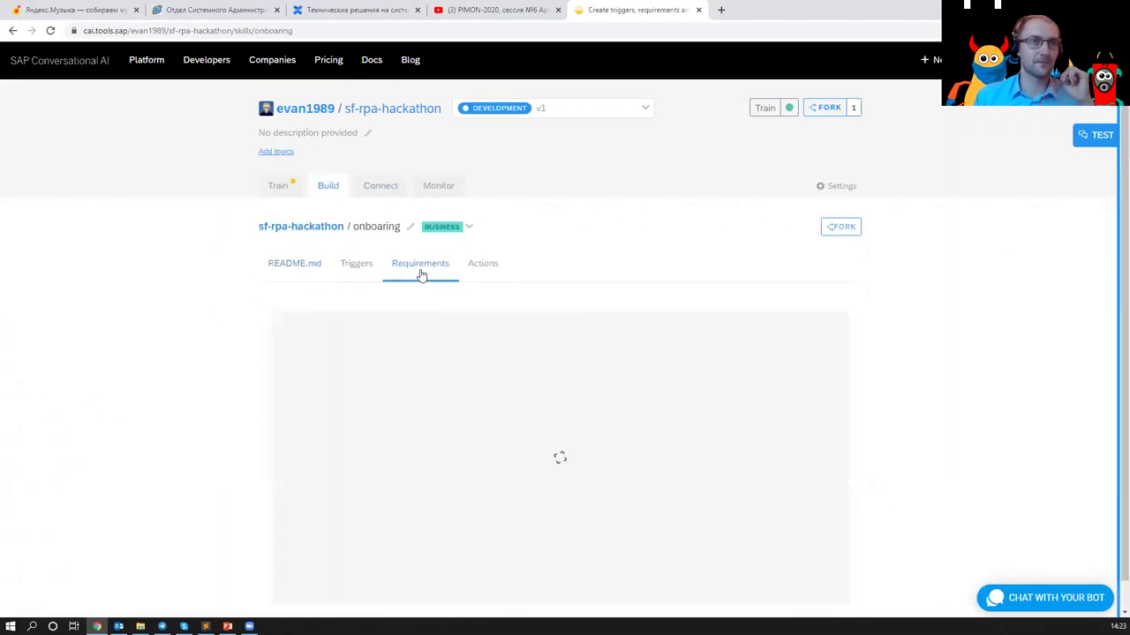
{"action": "scroll", "coordinate": [596, 315], "scroll_direction": "down", "scroll_amount": 2}
{"action": "left_click", "coordinate": [482, 162]}
- Review the onboarding action's API endpoint URL and OAuth2 authentication setting
{"action": "scroll", "coordinate": [618, 234], "scroll_direction": "down", "scroll_amount": 1}
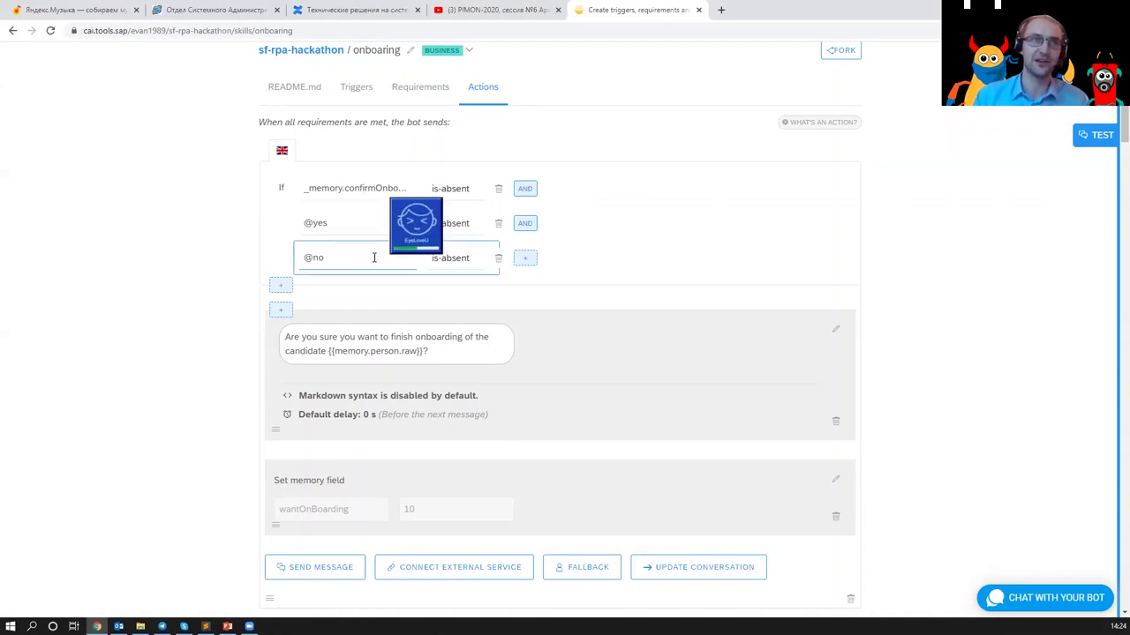
{"action": "scroll", "coordinate": [373, 255], "scroll_direction": "down", "scroll_amount": 2}
{"action": "scroll", "coordinate": [373, 257], "scroll_direction": "down", "scroll_amount": 3}
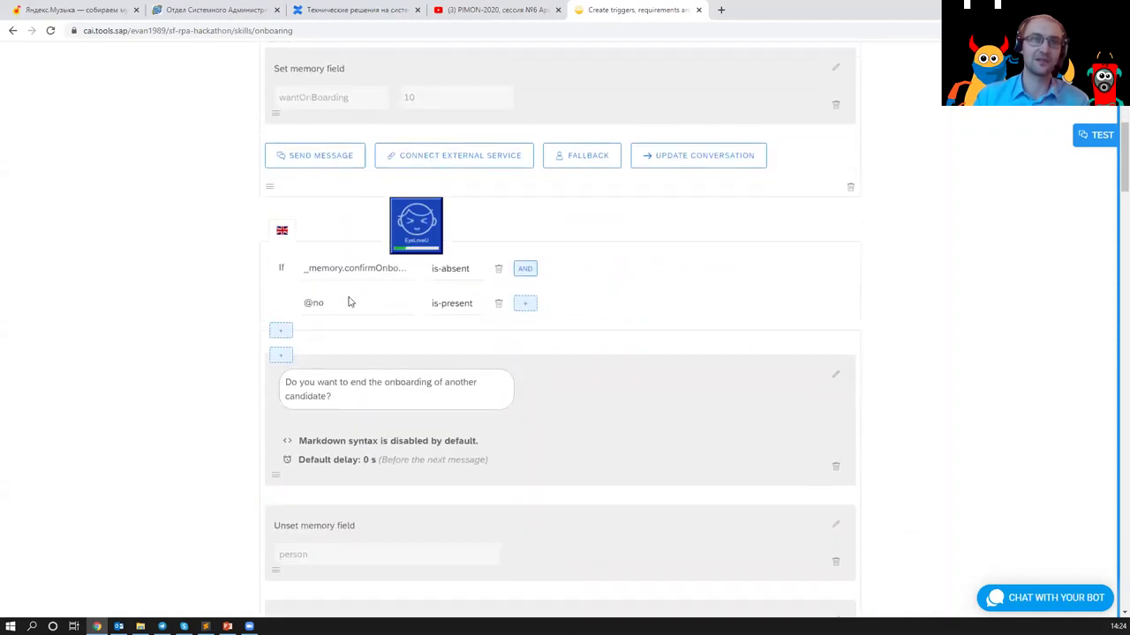
{"action": "scroll", "coordinate": [351, 301], "scroll_direction": "down", "scroll_amount": 1}
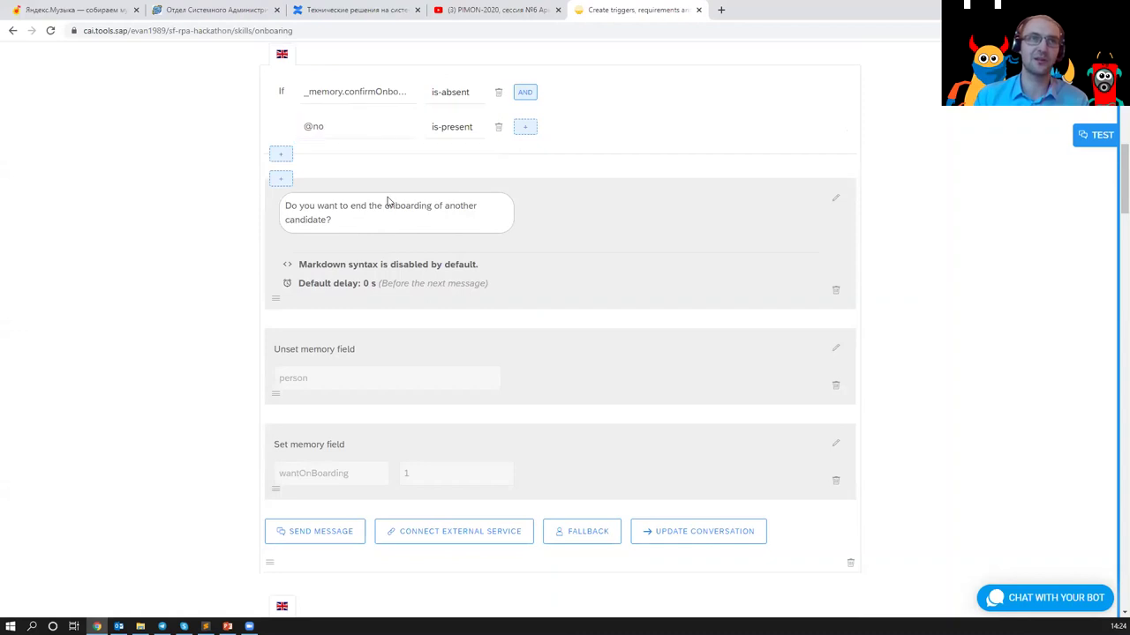
{"action": "scroll", "coordinate": [335, 396], "scroll_direction": "down", "scroll_amount": 4}
{"action": "scroll", "coordinate": [342, 330], "scroll_direction": "down", "scroll_amount": 3}
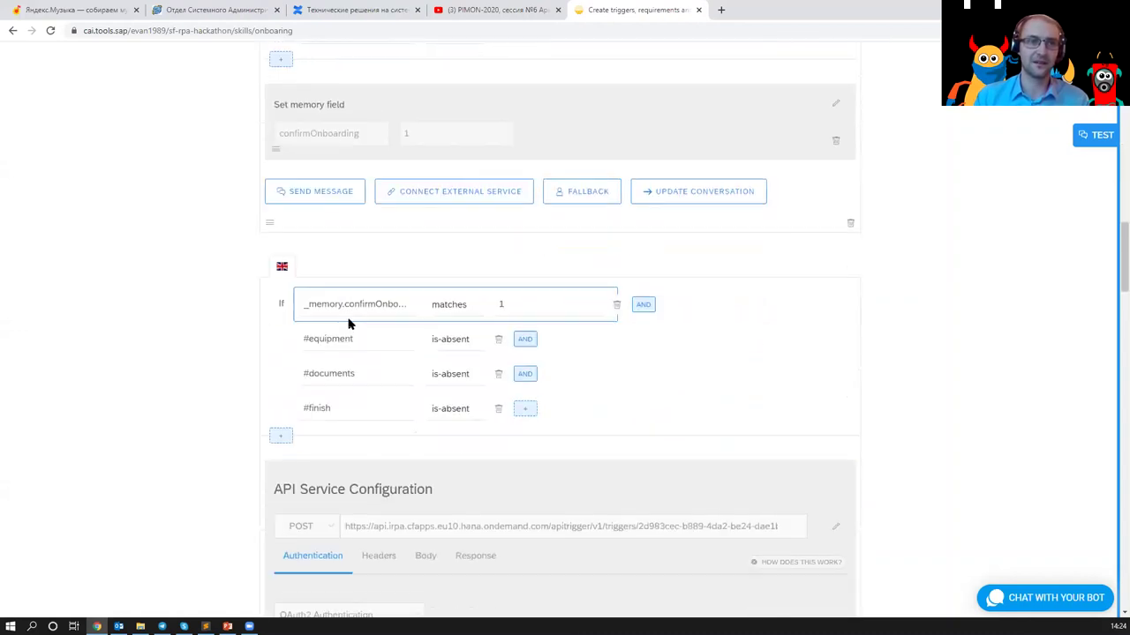
{"action": "scroll", "coordinate": [433, 468], "scroll_direction": "down", "scroll_amount": 1}
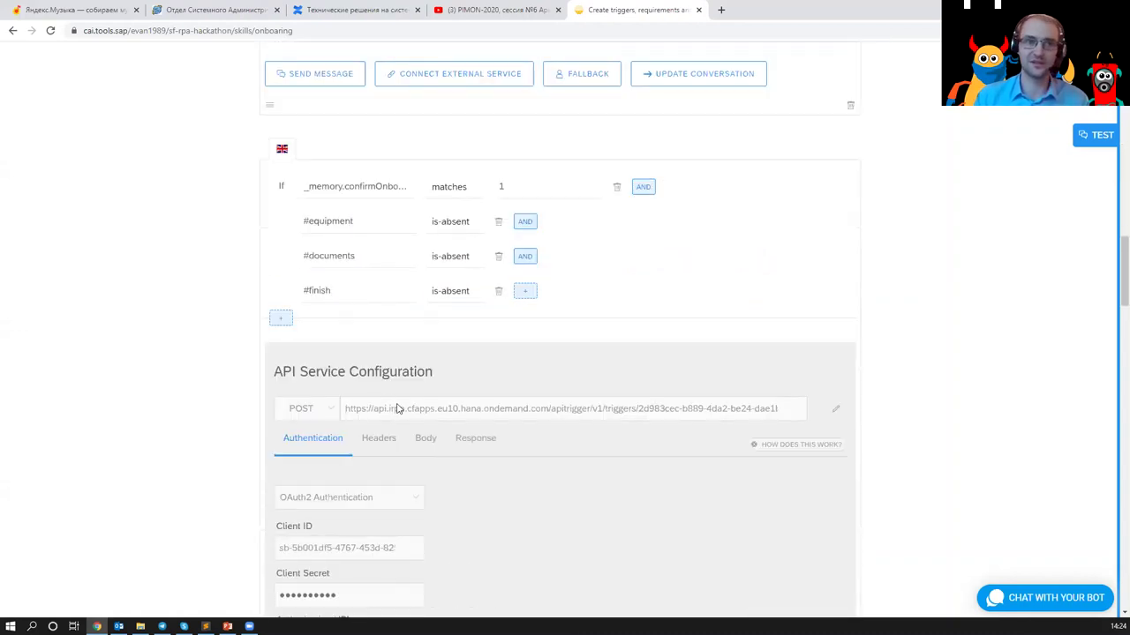
{"action": "scroll", "coordinate": [345, 388], "scroll_direction": "down", "scroll_amount": 1}
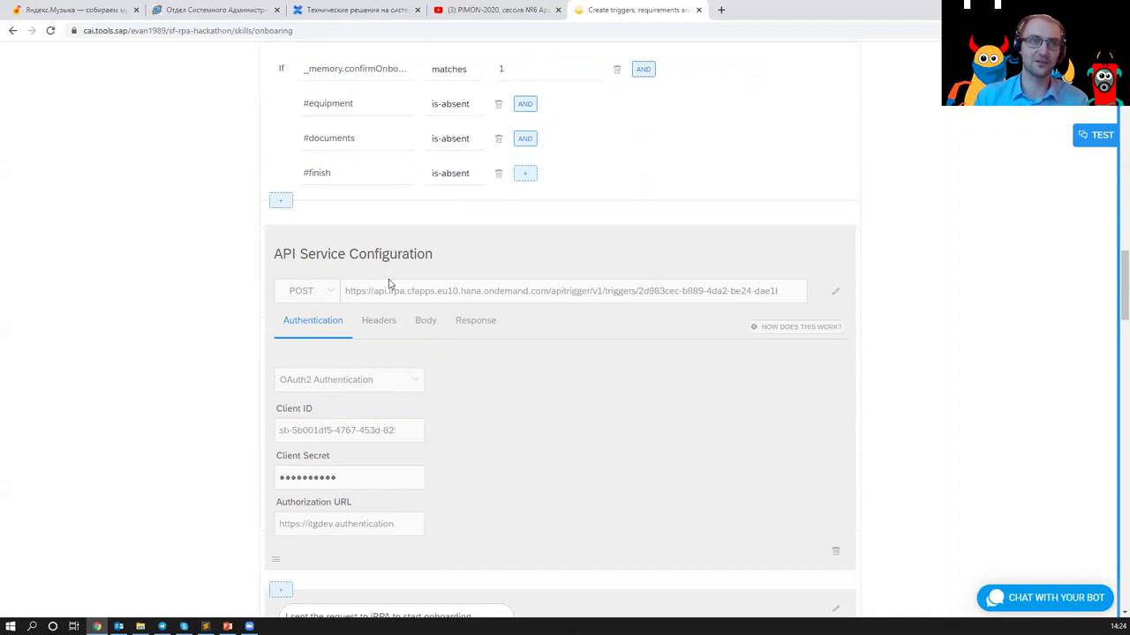
{"action": "left_click_drag", "start_coordinate": [409, 295], "coordinate": [792, 309]}
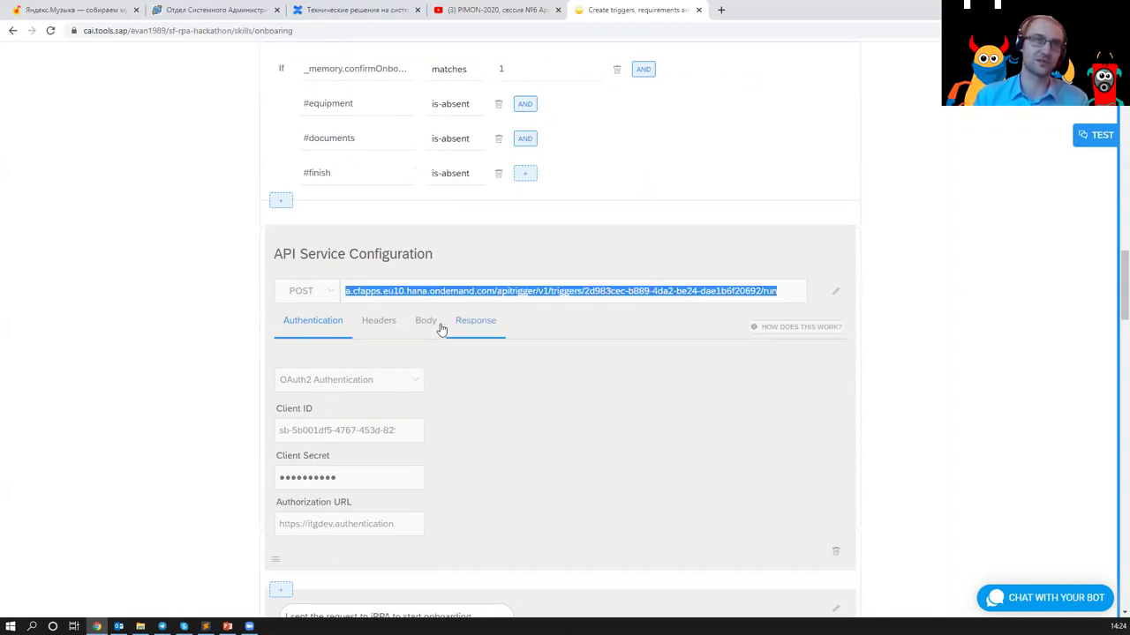
{"action": "left_click_drag", "start_coordinate": [374, 382], "coordinate": [352, 392]}
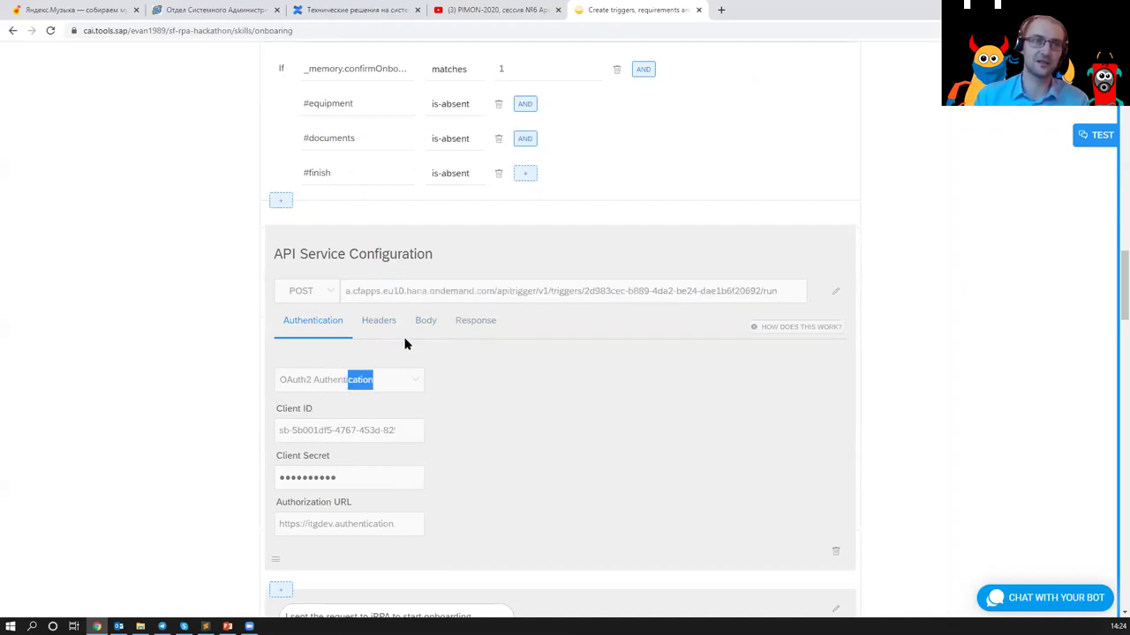
- Check the API call's headers and JSON body containing memory.person.raw
{"action": "left_click", "coordinate": [373, 321]}
{"action": "left_click", "coordinate": [427, 323]}
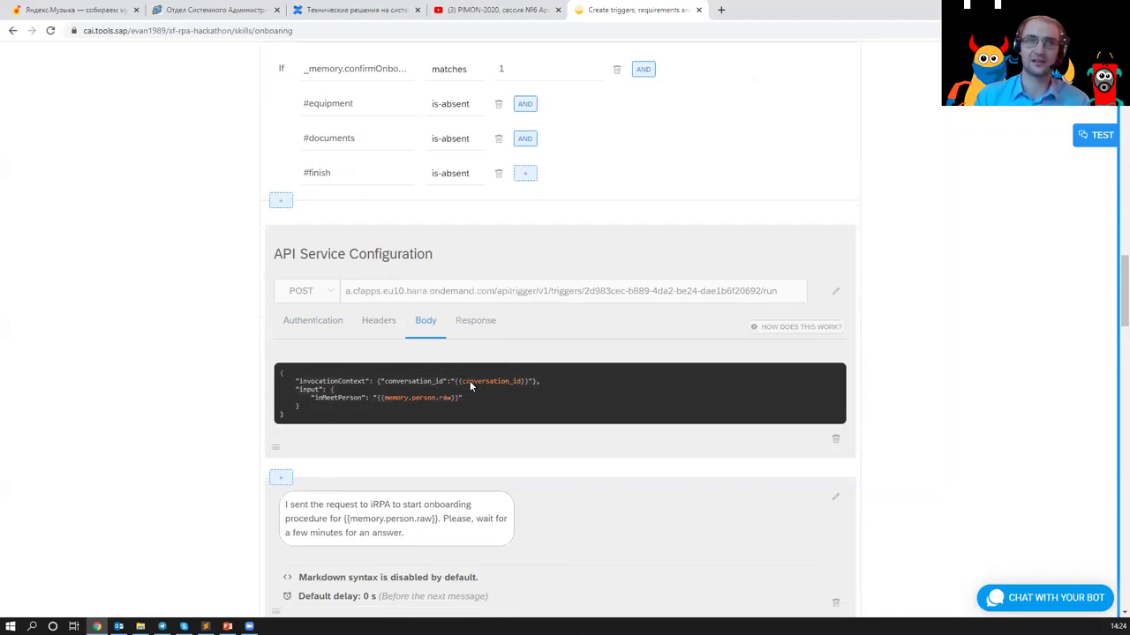
{"action": "left_click_drag", "start_coordinate": [453, 398], "coordinate": [383, 399]}
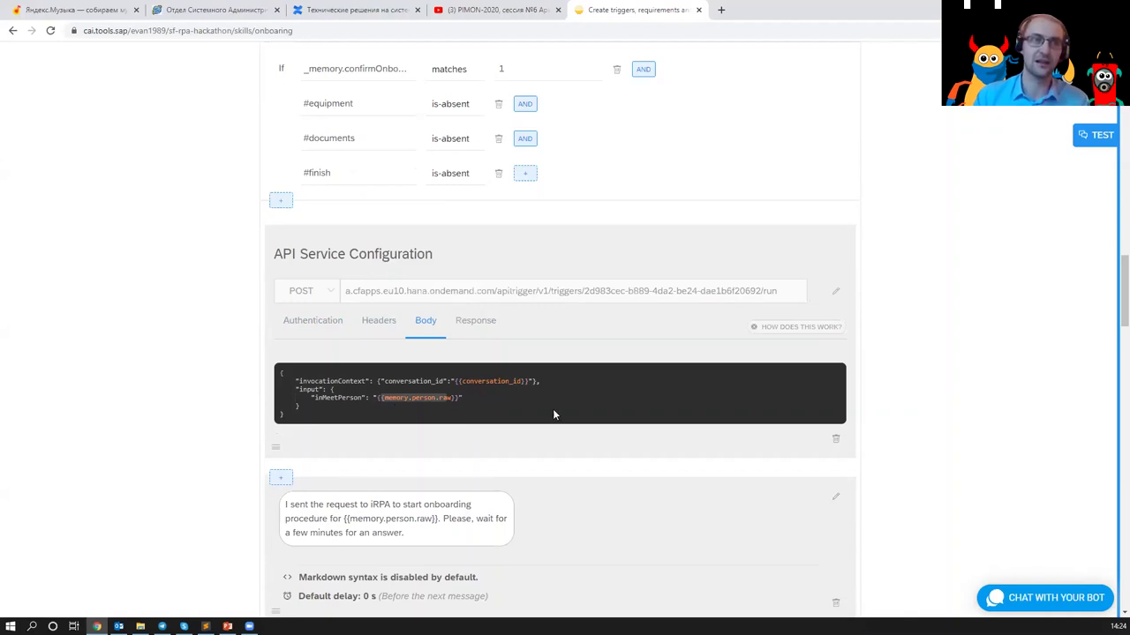
{"action": "scroll", "coordinate": [541, 366], "scroll_direction": "up", "scroll_amount": 20}
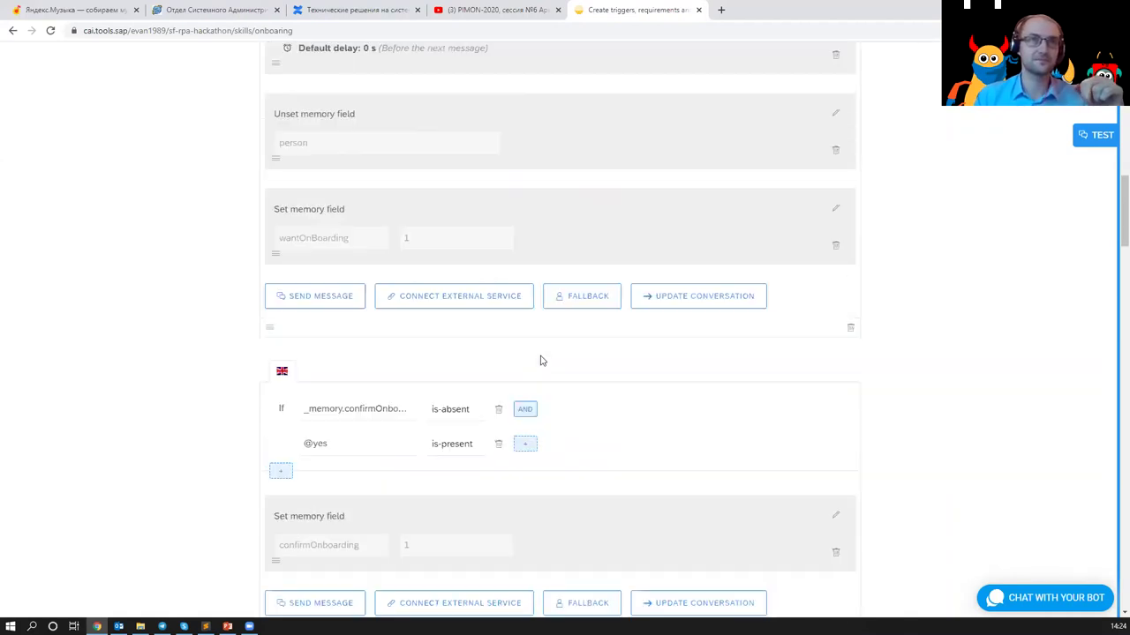
{"action": "scroll", "coordinate": [544, 353], "scroll_direction": "up", "scroll_amount": 1}
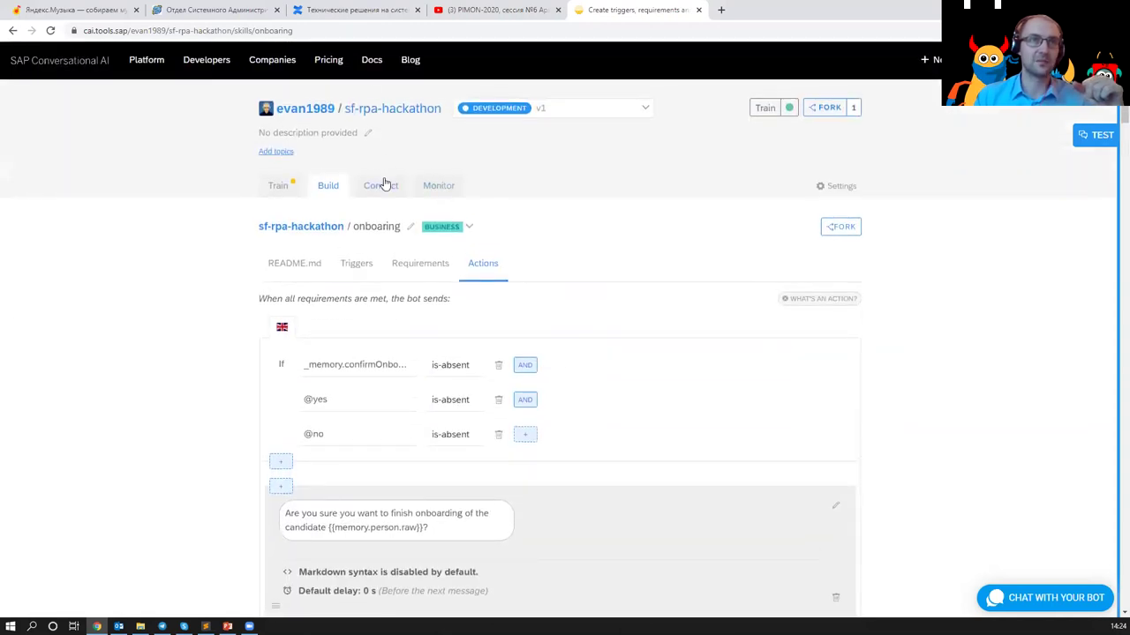
- Check my-webchat-channel under Connect's Webchat, then view the Monitor Log Feed
{"action": "left_click", "coordinate": [383, 185]}
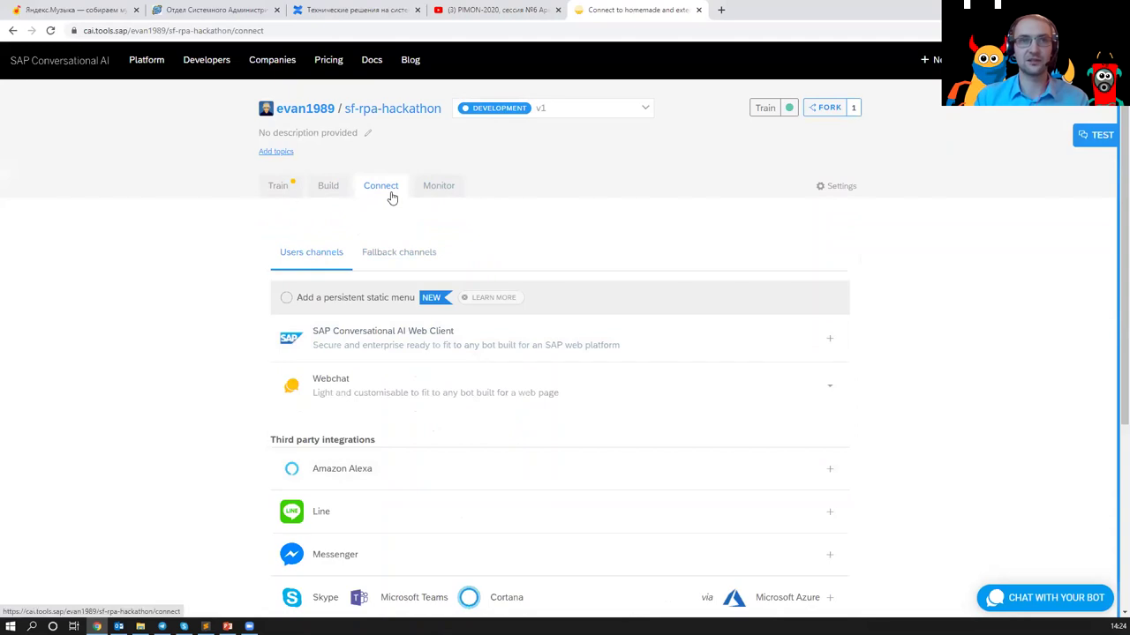
{"action": "left_click", "coordinate": [575, 383]}
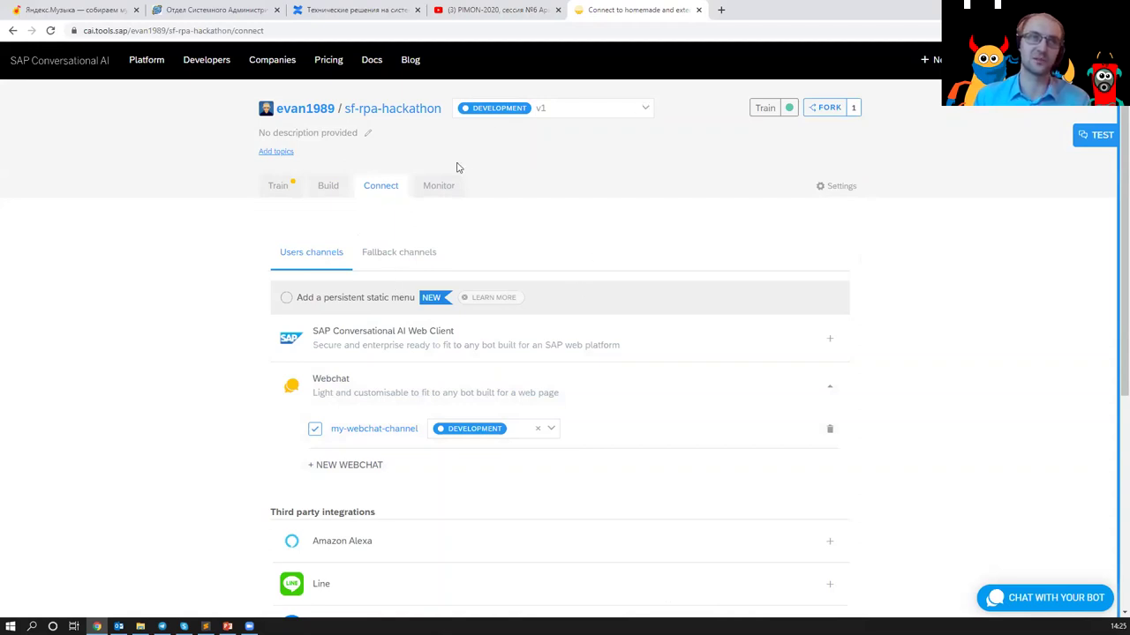
{"action": "left_click", "coordinate": [449, 192]}
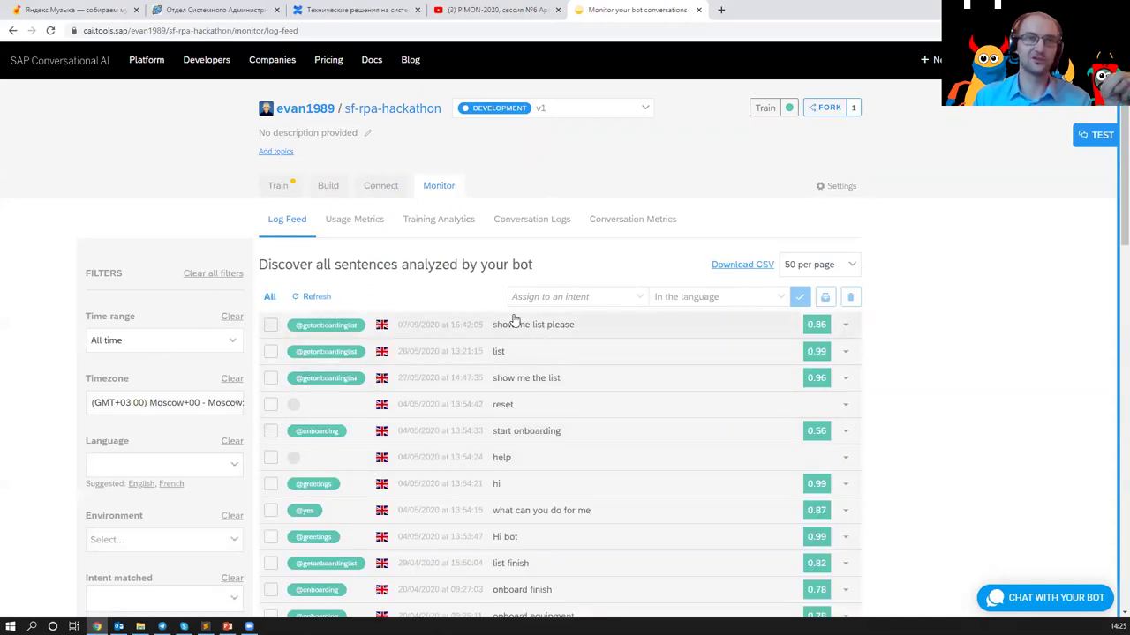
{"action": "scroll", "coordinate": [547, 362], "scroll_direction": "down", "scroll_amount": 3}
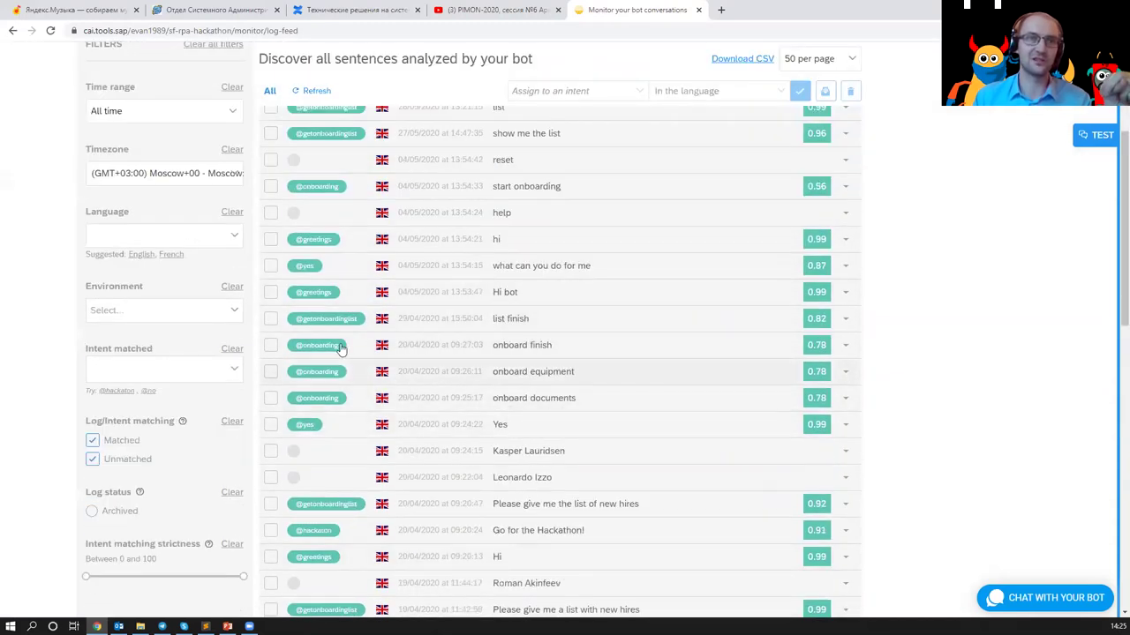
{"action": "scroll", "coordinate": [317, 207], "scroll_direction": "up", "scroll_amount": 2}
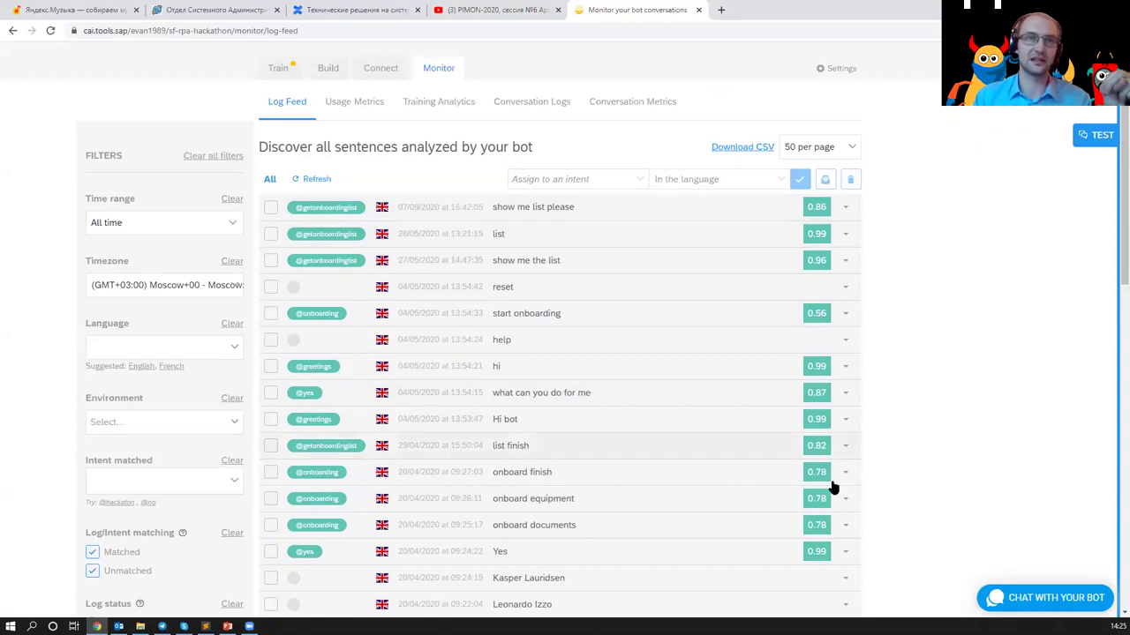
{"action": "scroll", "coordinate": [403, 275], "scroll_direction": "down", "scroll_amount": 3}
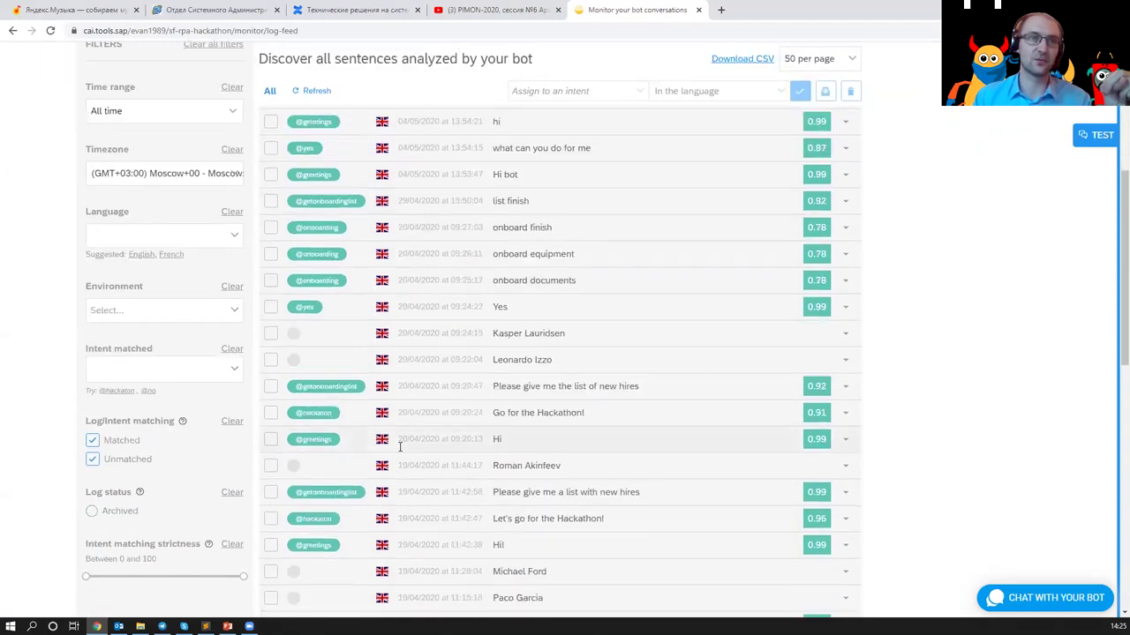
{"action": "scroll", "coordinate": [414, 494], "scroll_direction": "up", "scroll_amount": 4}
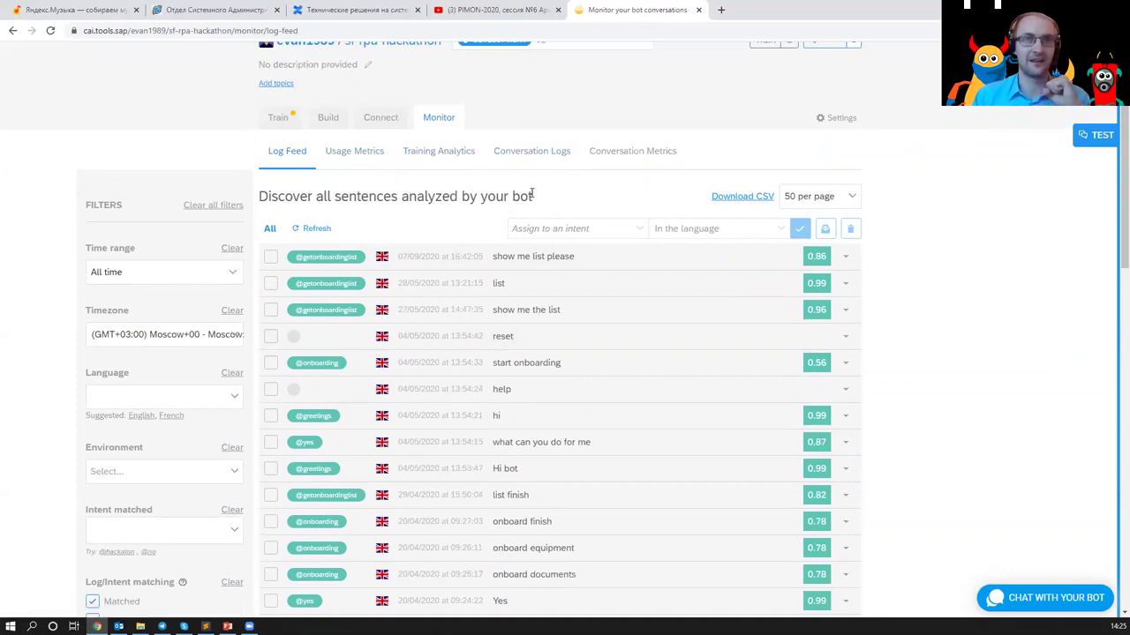
{"action": "scroll", "coordinate": [547, 199], "scroll_direction": "up", "scroll_amount": 1}
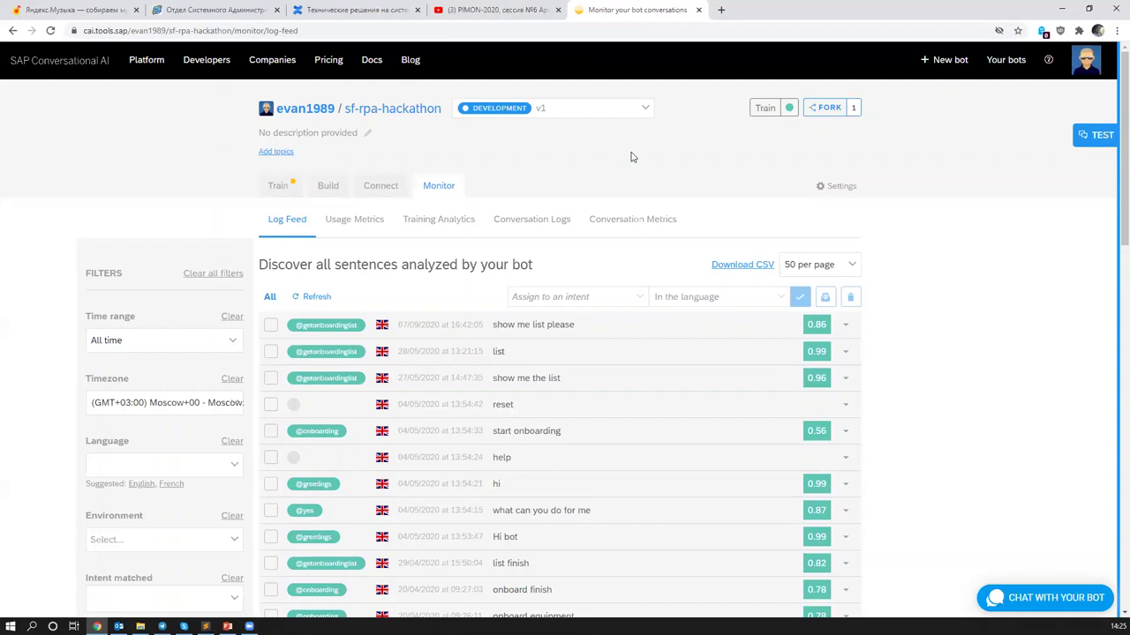
- Send a short hi in the test chat with debug mode on, then return to the bots list
{"action": "left_click", "coordinate": [1040, 584]}
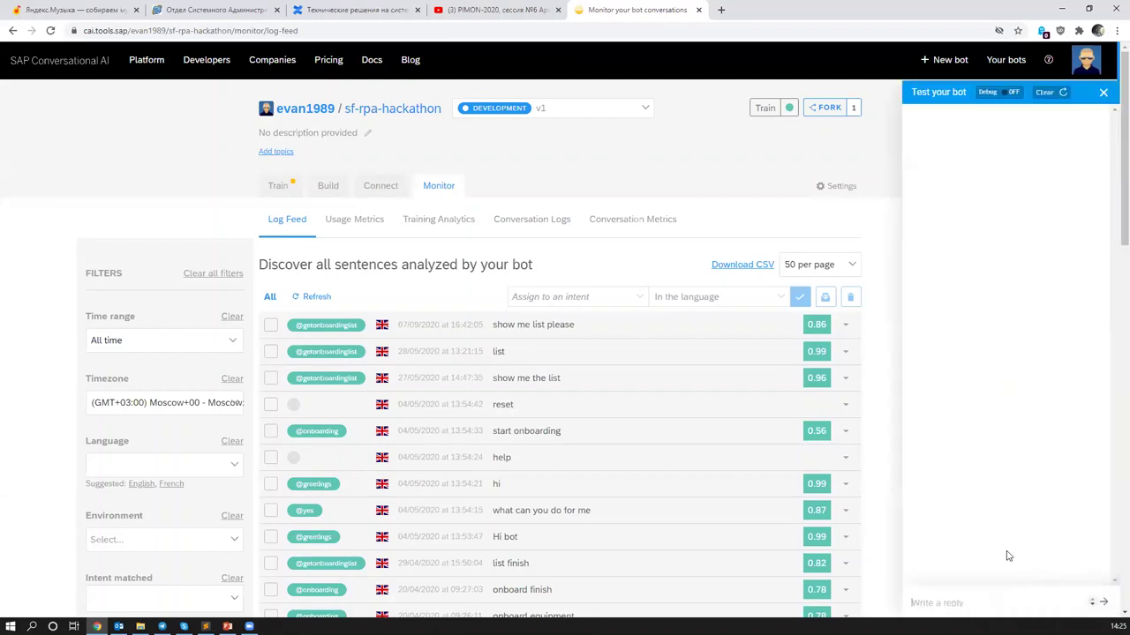
{"action": "type", "text": "hi"}
{"action": "key", "text": "Return"}
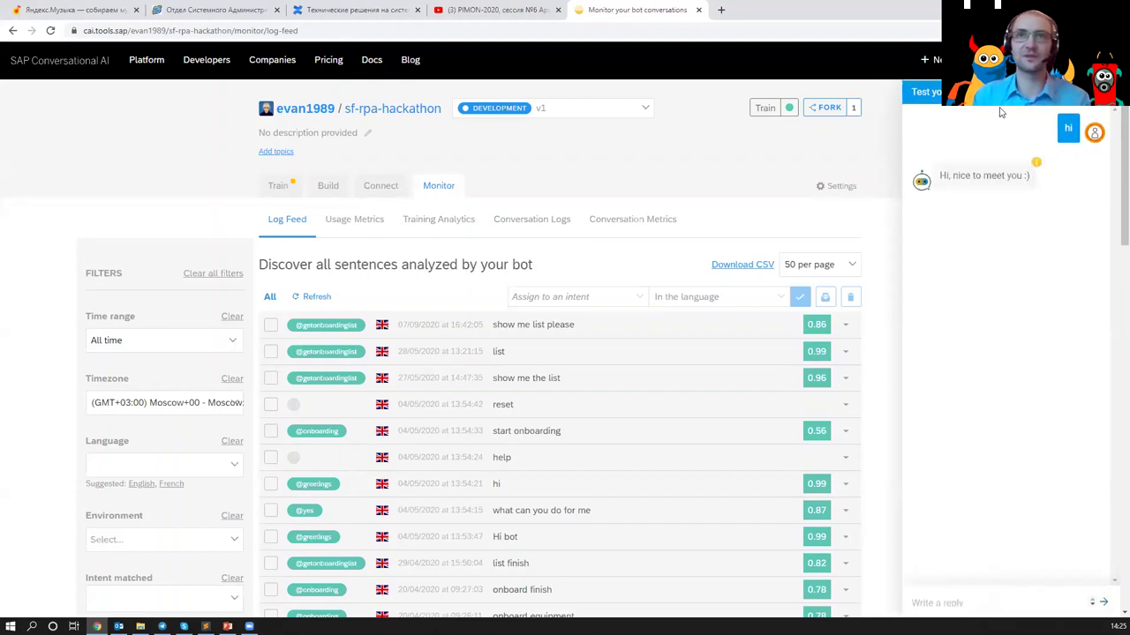
{"action": "left_click", "coordinate": [1052, 104]}
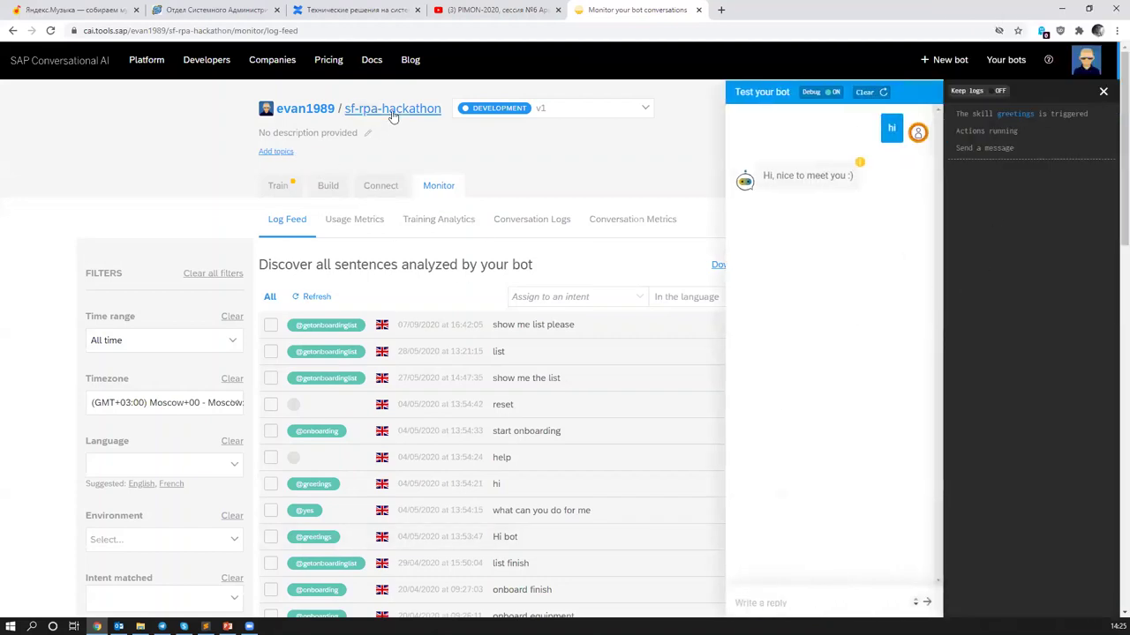
{"action": "left_click", "coordinate": [314, 121]}
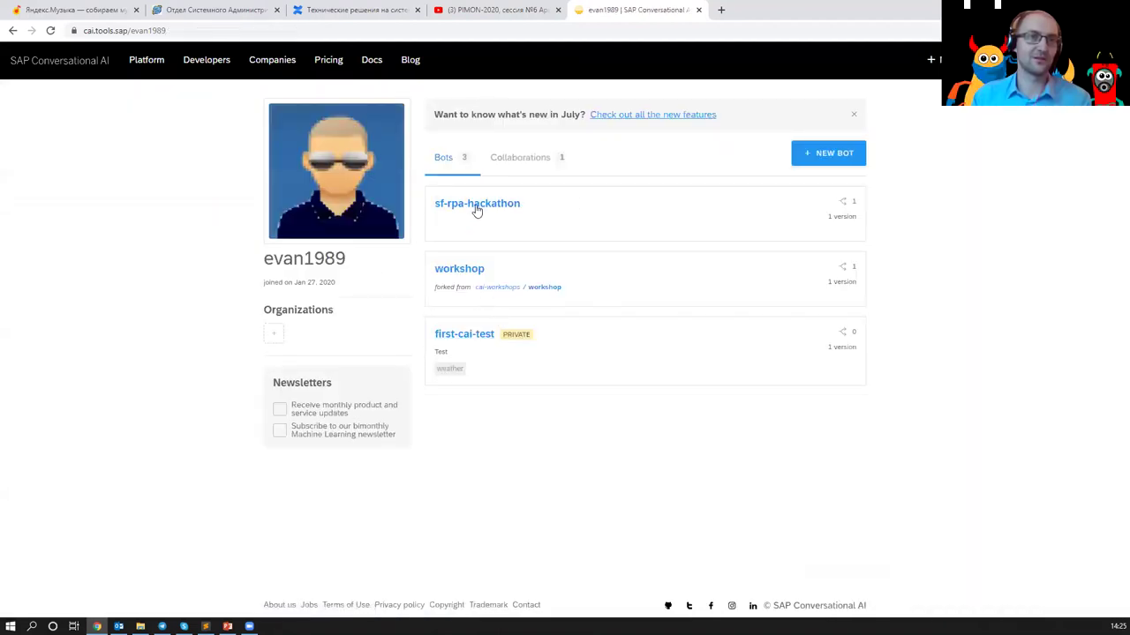
- Open the first-cai-test bot's Train > Intents page with officepass, greeting and weather
{"action": "left_click", "coordinate": [463, 336]}
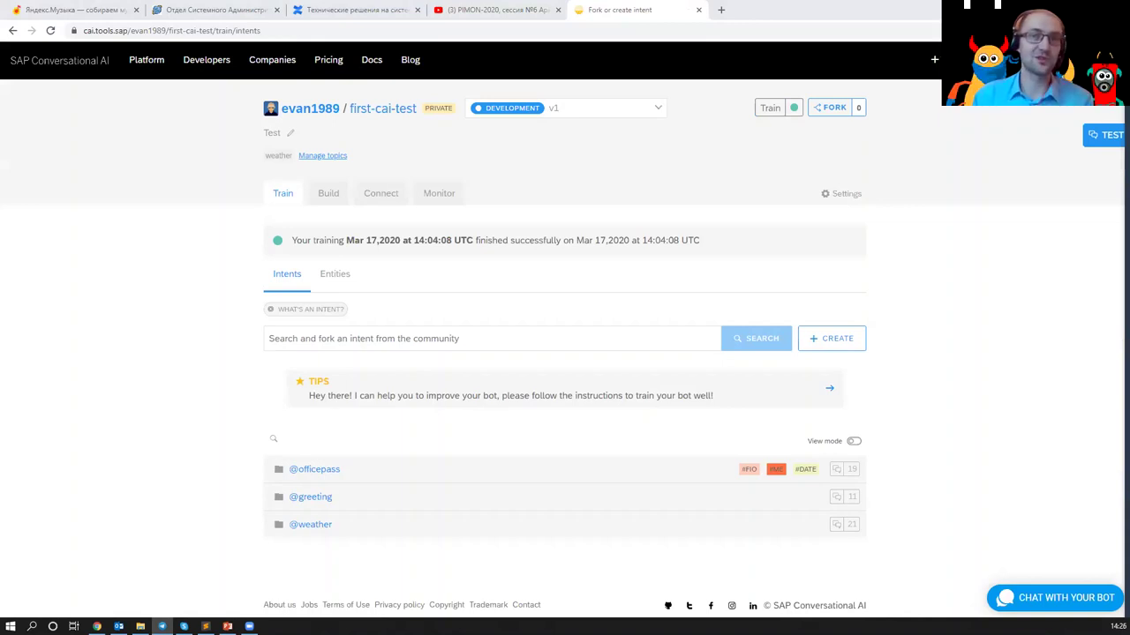
- Chat 'Привет', 'Закажи пропуск', '11.09.2020' and 'на меня' to book a pass
{"action": "left_click", "coordinate": [1104, 134]}
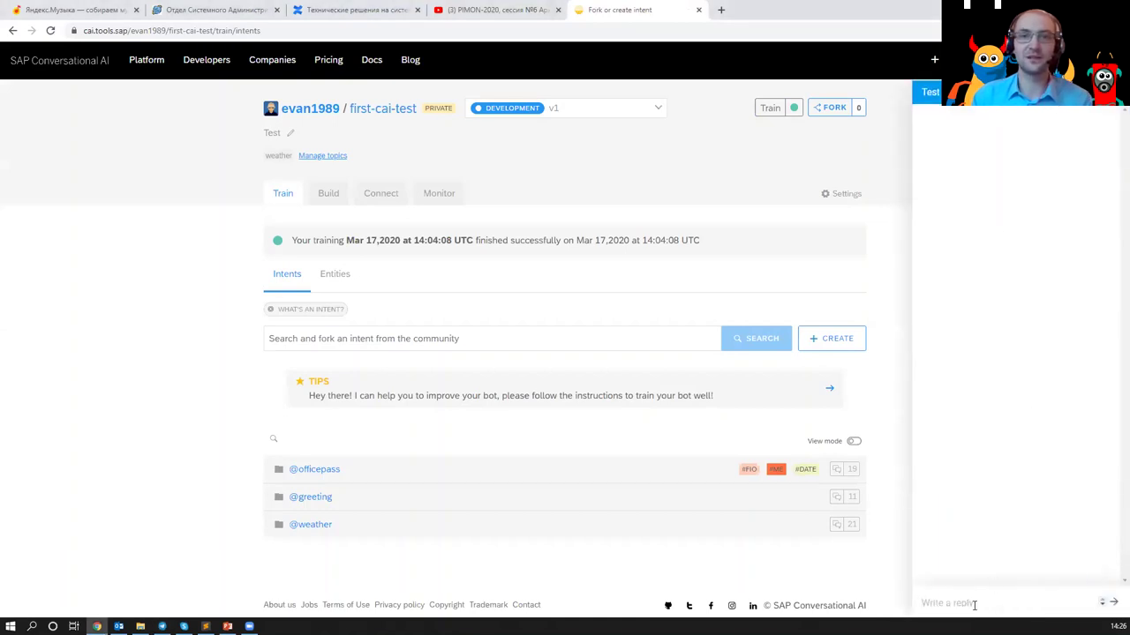
{"action": "type", "text": "Приве"}
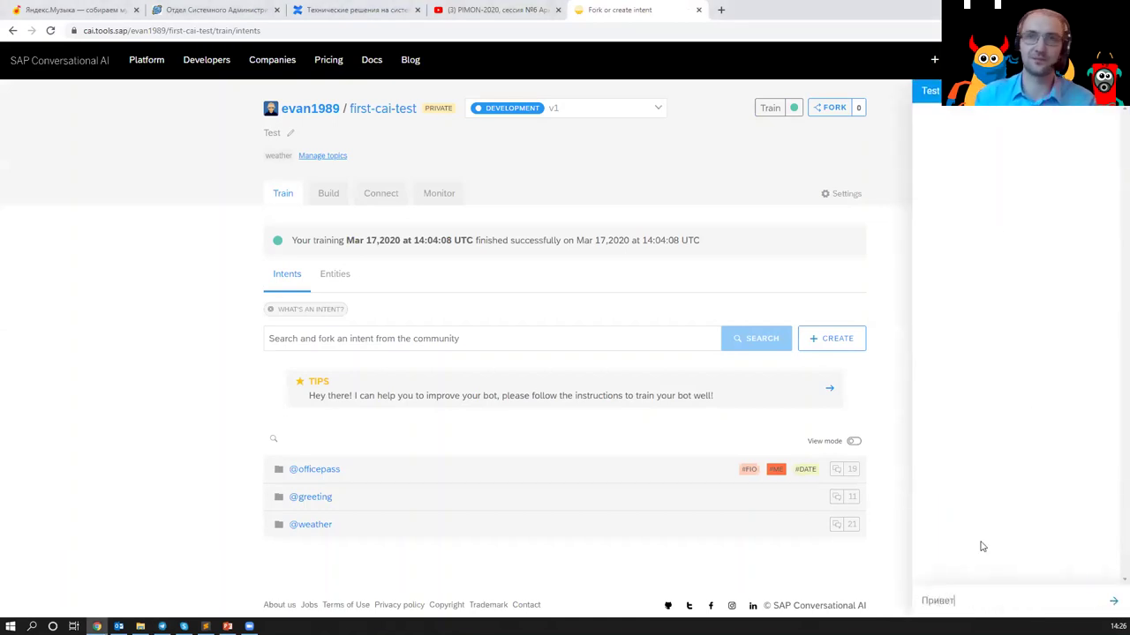
{"action": "type", "text": "т"}
{"action": "key", "text": "Return"}
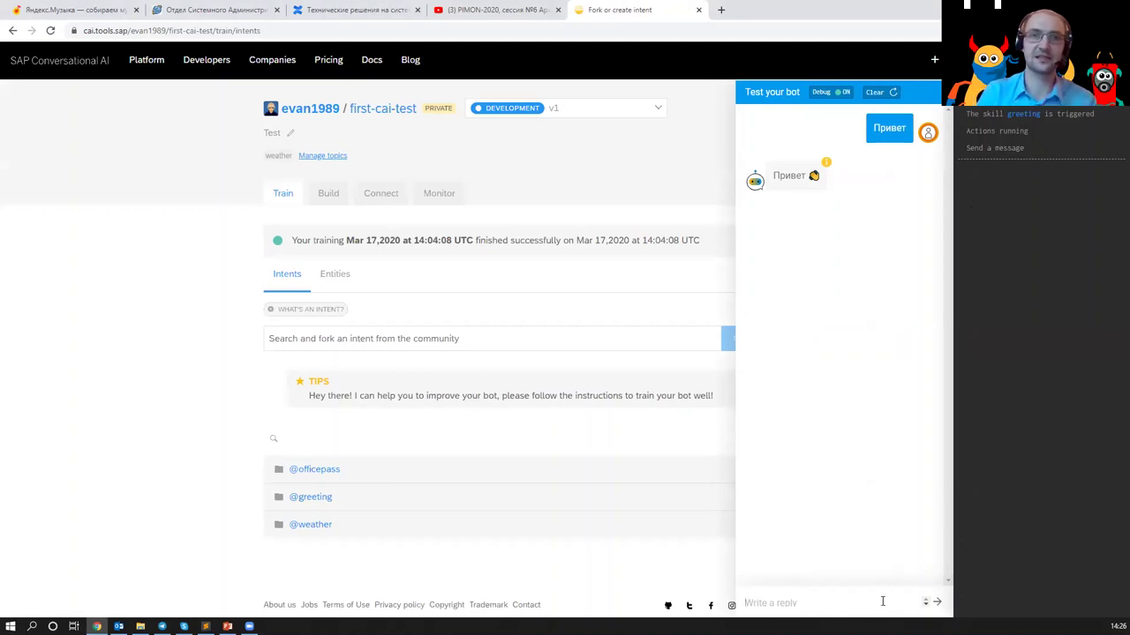
{"action": "type", "text": "Закажи пропуск"}
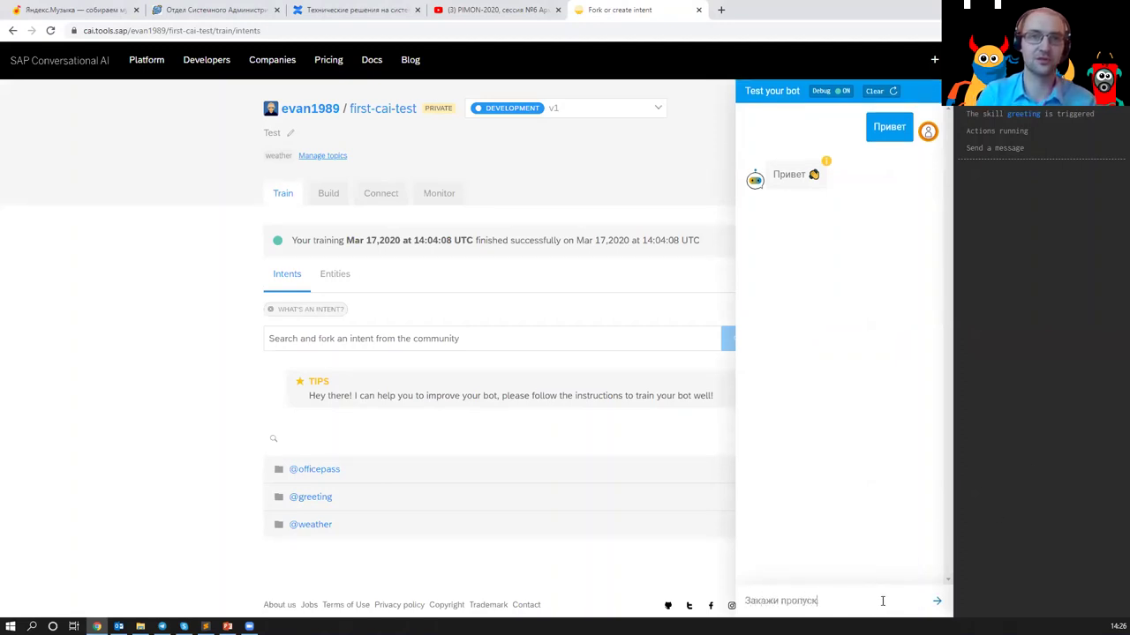
{"action": "key", "text": "Return"}
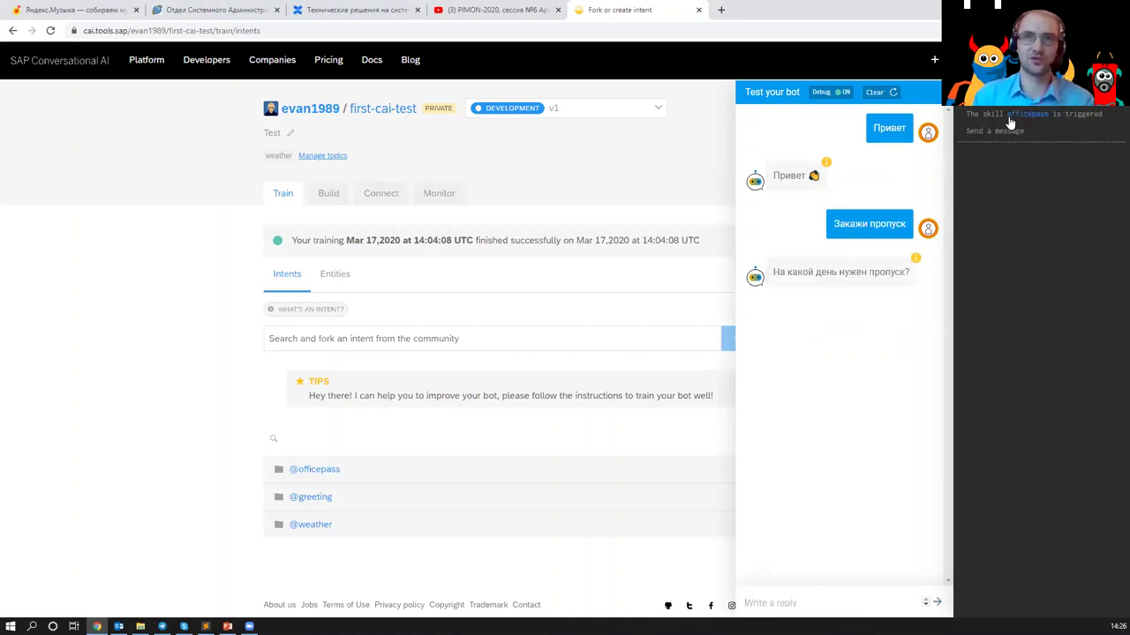
{"action": "left_click", "coordinate": [812, 596]}
{"action": "type", "text": "11.09.2"}
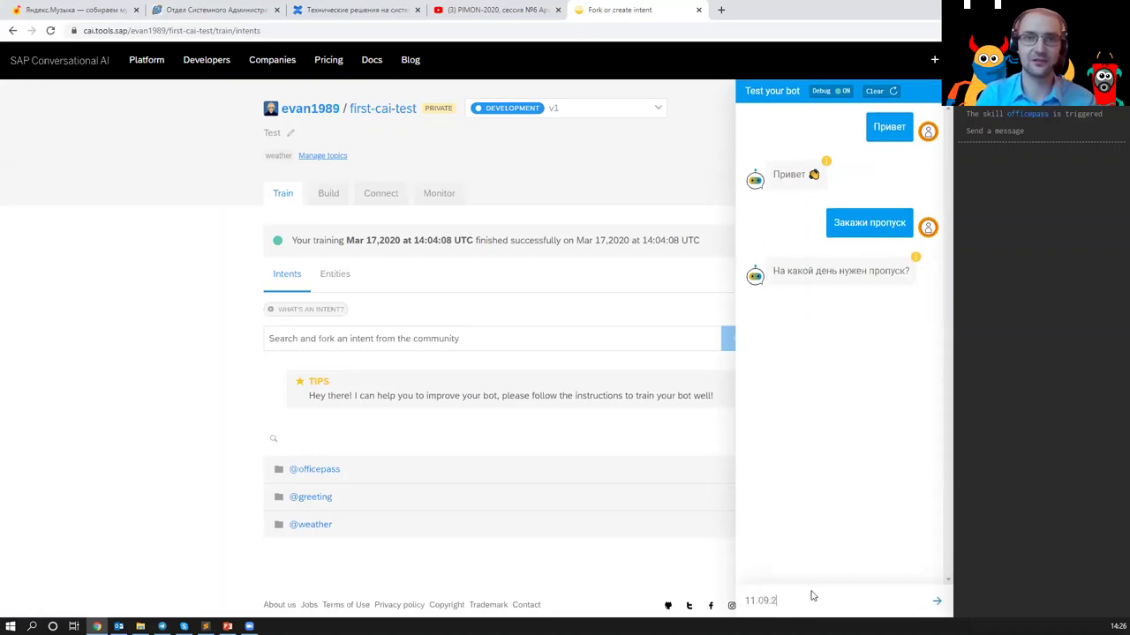
{"action": "type", "text": "020"}
{"action": "key", "text": "Return"}
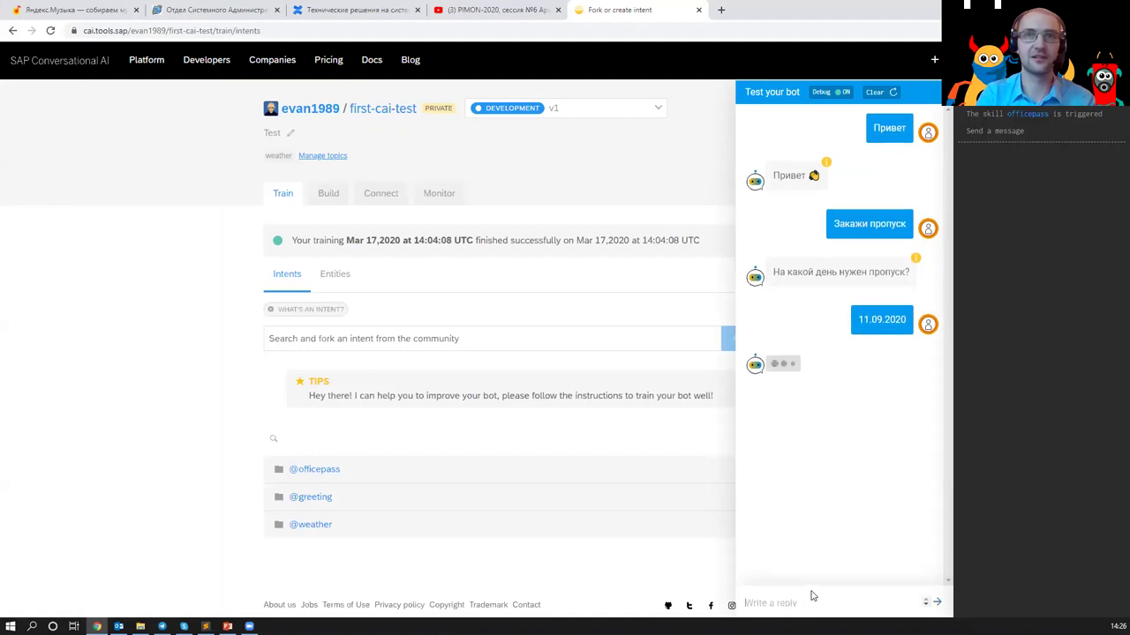
{"action": "type", "text": "на меня"}
{"action": "key", "text": "Return"}
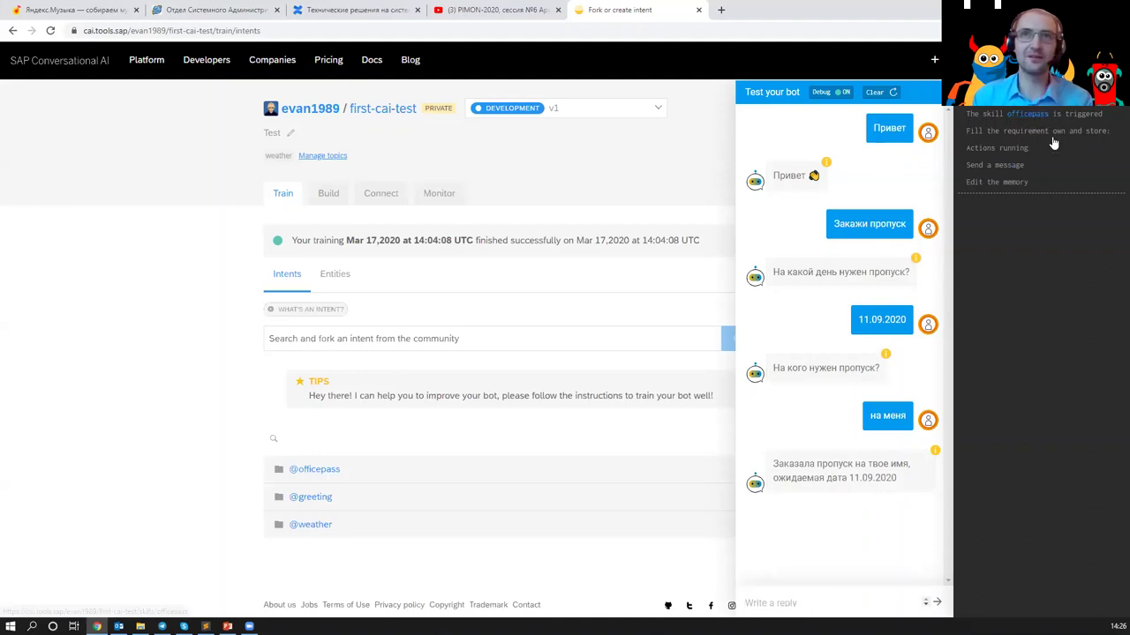
- Send a one-line 'Закажи пропуск на …' request, then resend it with the date corrected
{"action": "left_click", "coordinate": [846, 604]}
{"action": "type", "text": "Закажи"}
{"action": "type", "text": "пропуск на"}
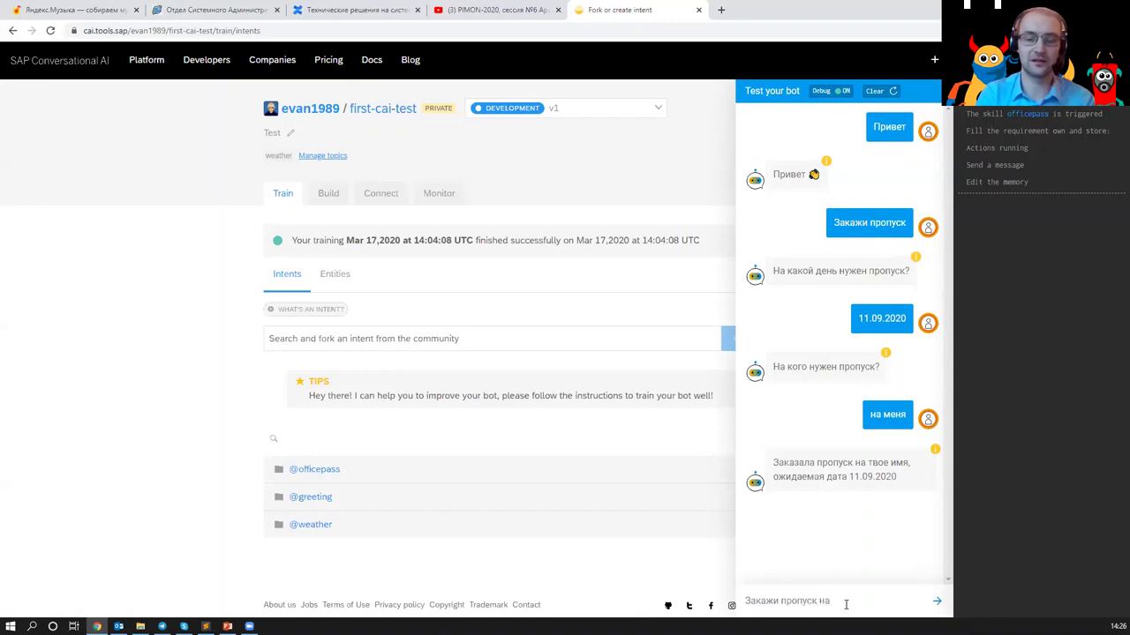
{"action": "type", "text": " 11.09.2"}
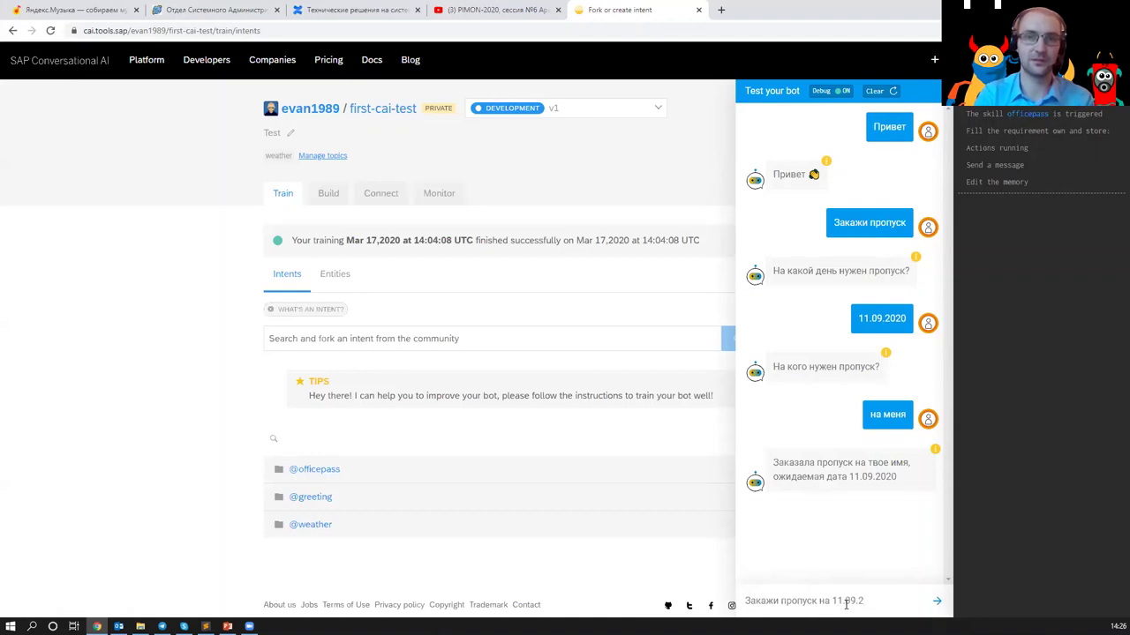
{"action": "type", "text": "020021 на меня"}
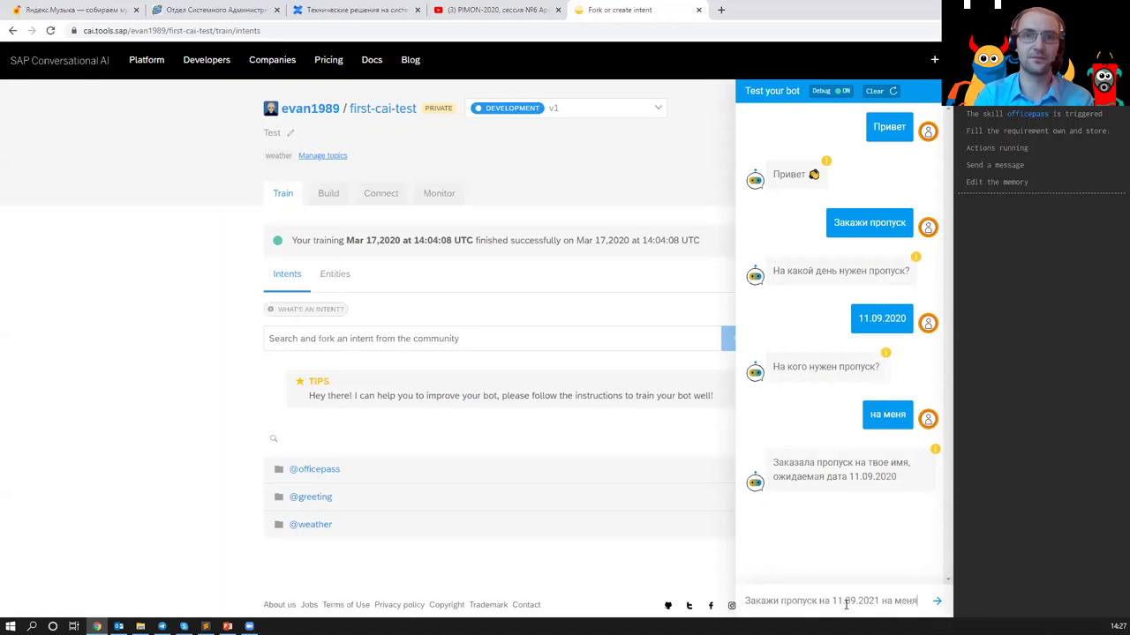
{"action": "key", "text": "Return"}
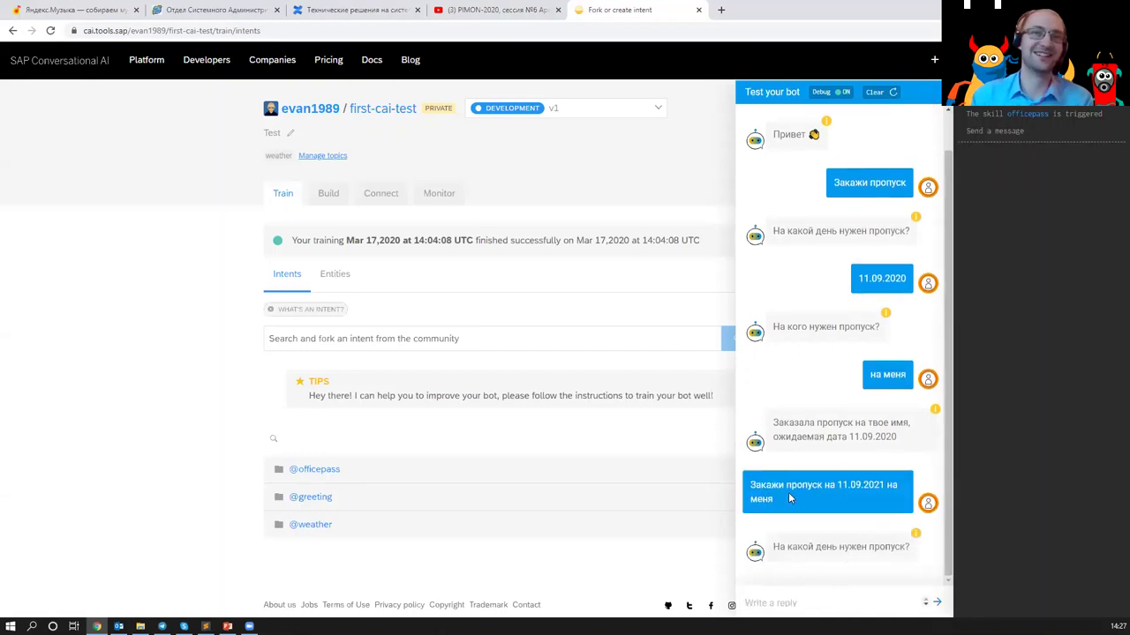
{"action": "key", "text": "Up"}
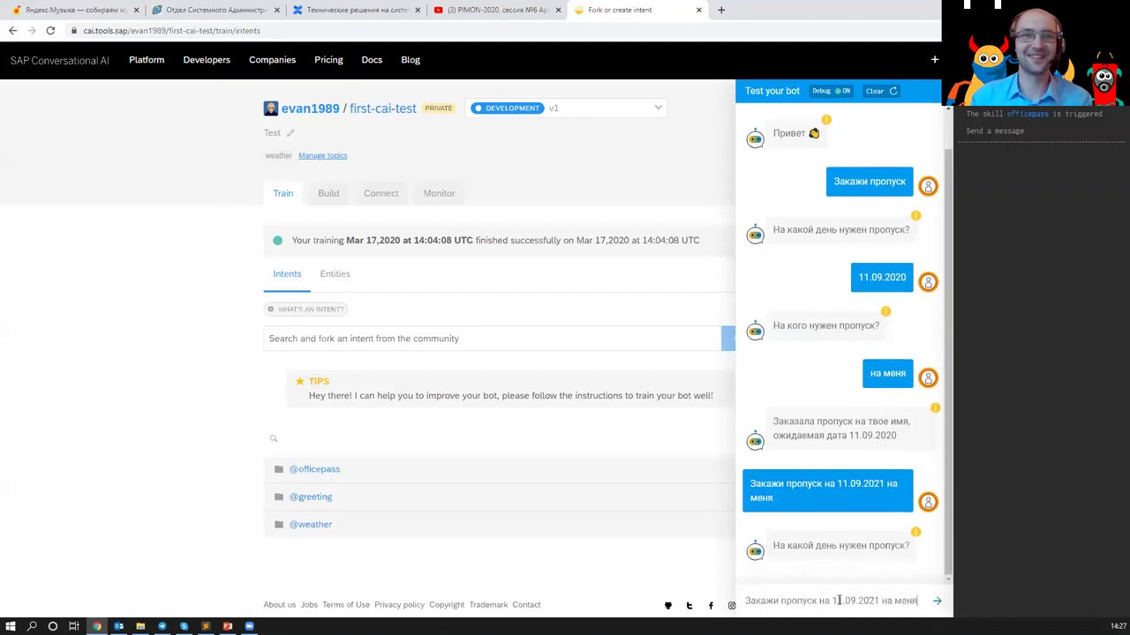
{"action": "left_click", "coordinate": [876, 600]}
{"action": "key", "text": "BackSpace"}
{"action": "type", "text": "0"}
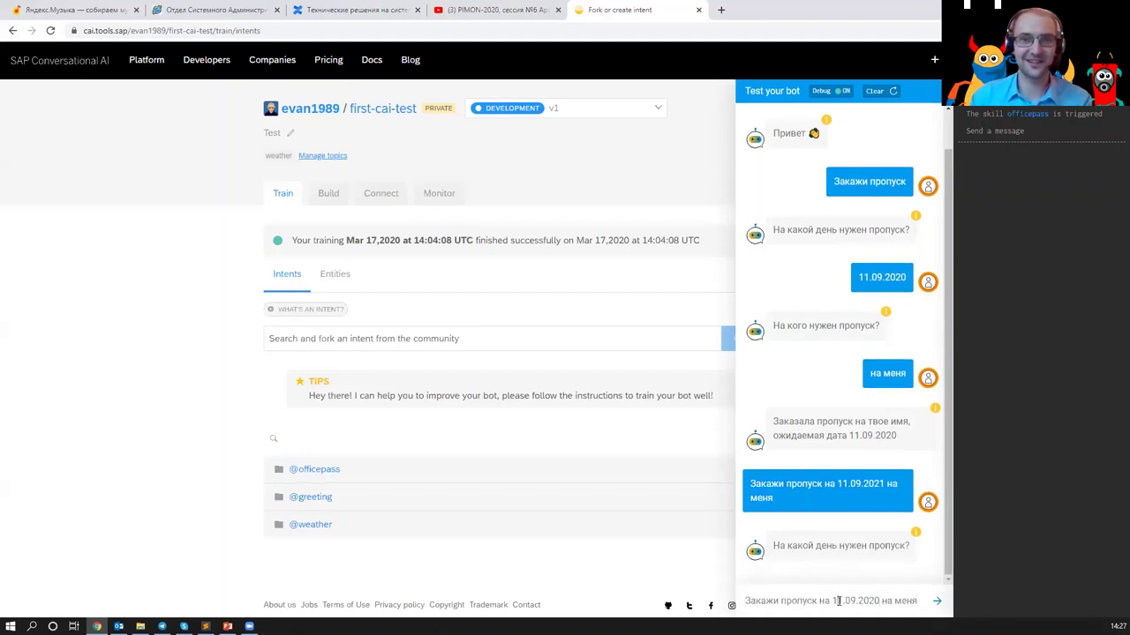
{"action": "type", "text": "2"}
{"action": "key", "text": "Return"}
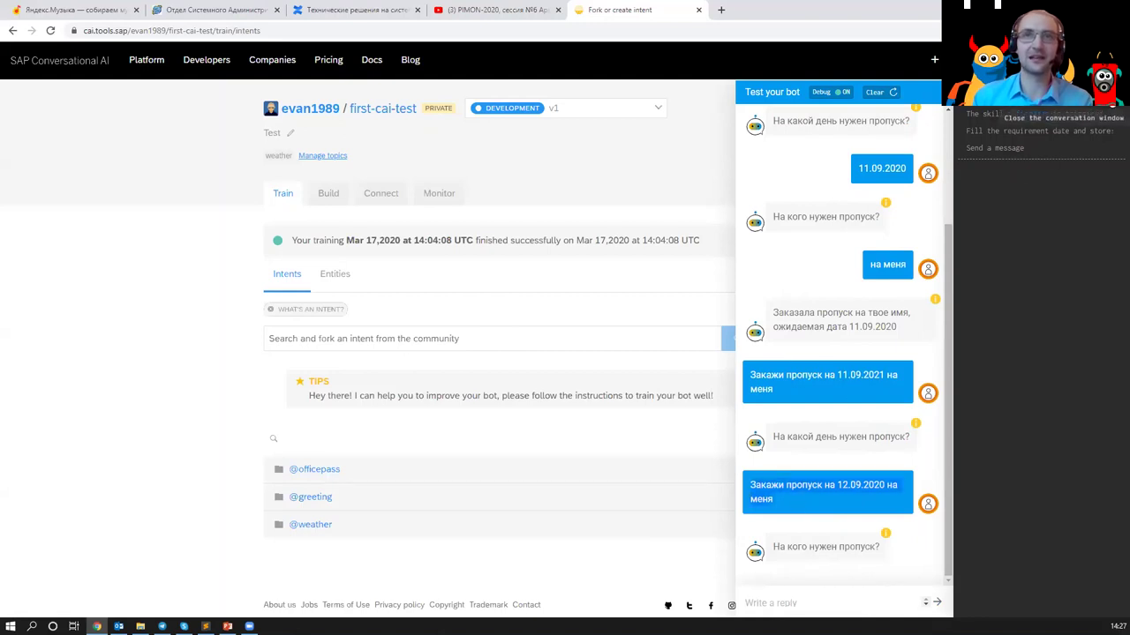
- Analyse 'Закажи пропуск на 12.09.2020 на меня' in the expression tester
{"action": "left_click", "coordinate": [1114, 111]}
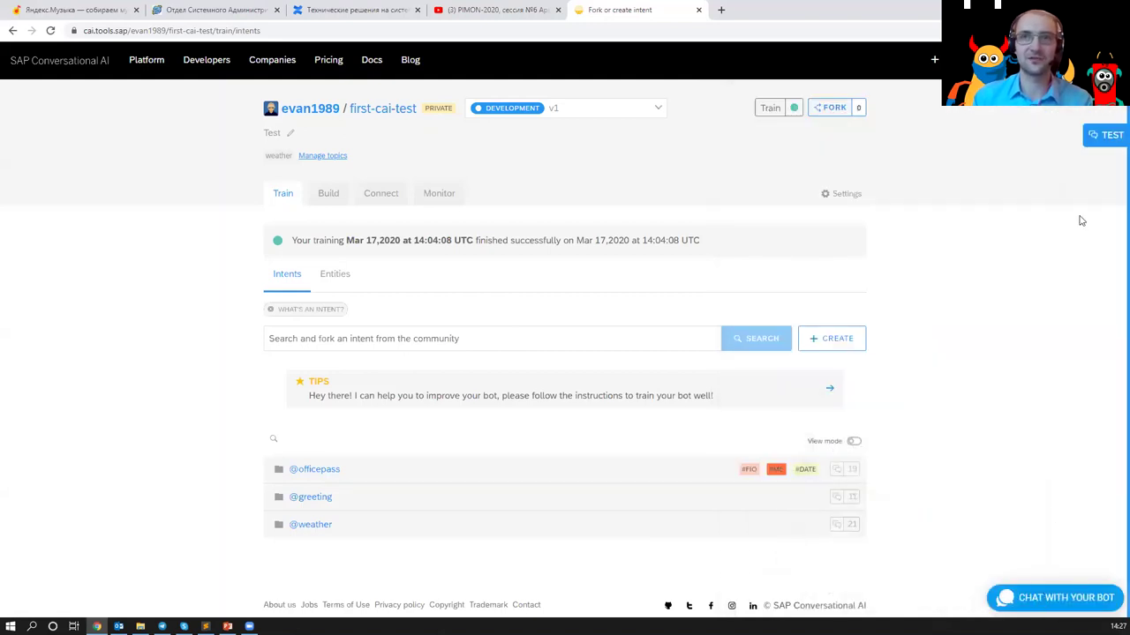
{"action": "left_click", "coordinate": [1108, 131]}
{"action": "left_click", "coordinate": [921, 595]}
{"action": "type", "text": "Закажи пропуск на 12.09.2020 на меня"}
{"action": "key", "text": "Return"}
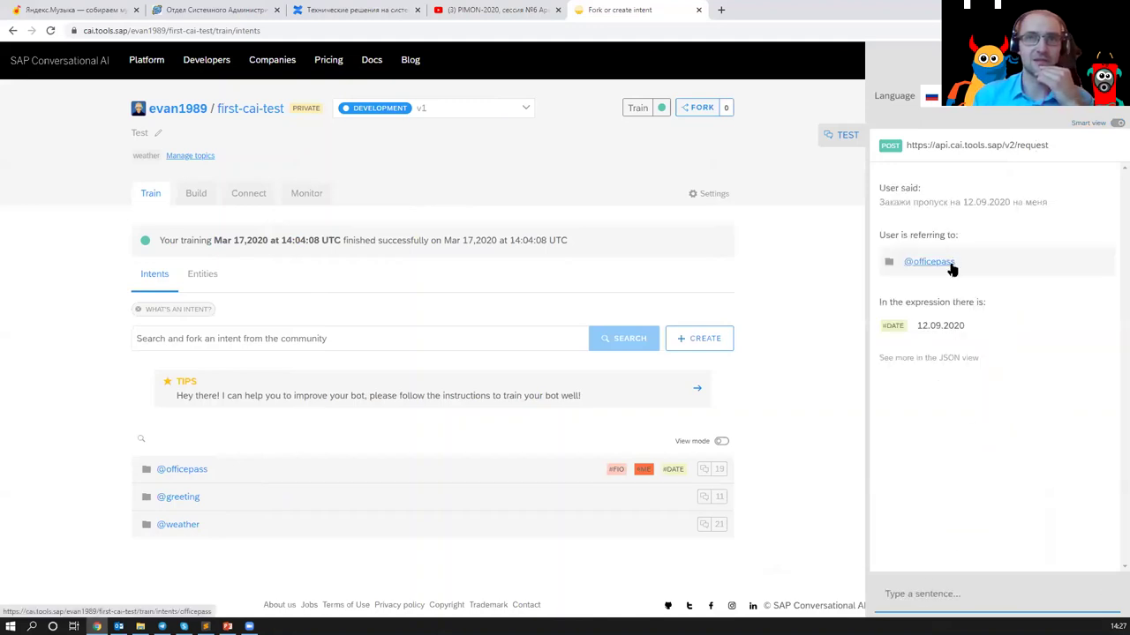
- Select the analysed sentence's results, closing and reopening the expression tester
{"action": "left_click_drag", "start_coordinate": [881, 204], "coordinate": [988, 245]}
{"action": "left_click", "coordinate": [843, 135]}
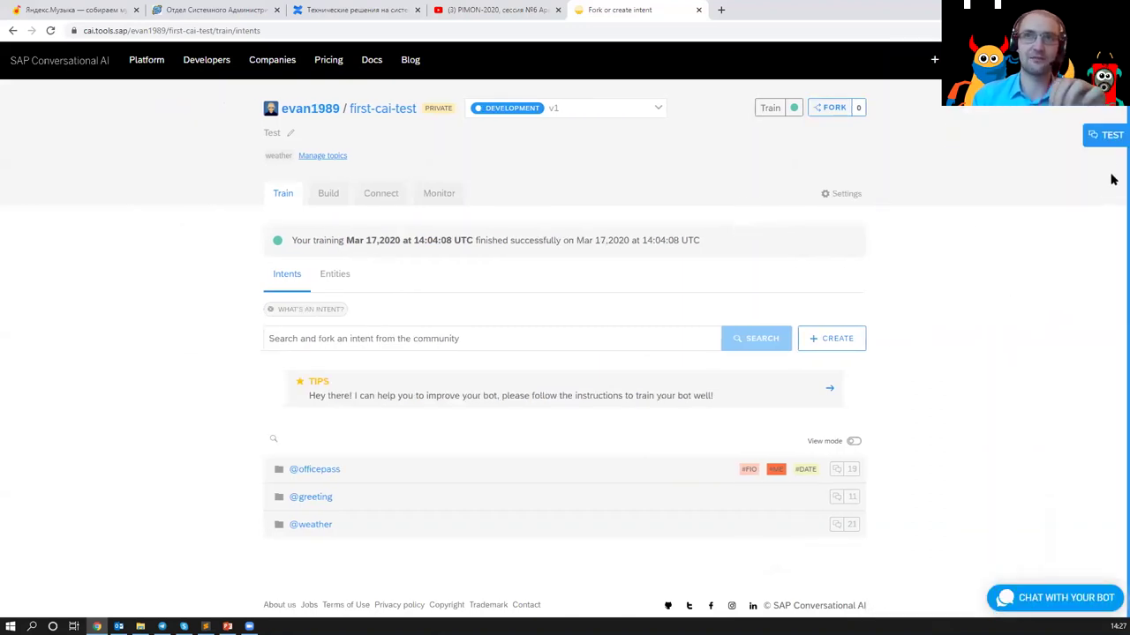
{"action": "left_click", "coordinate": [1107, 137]}
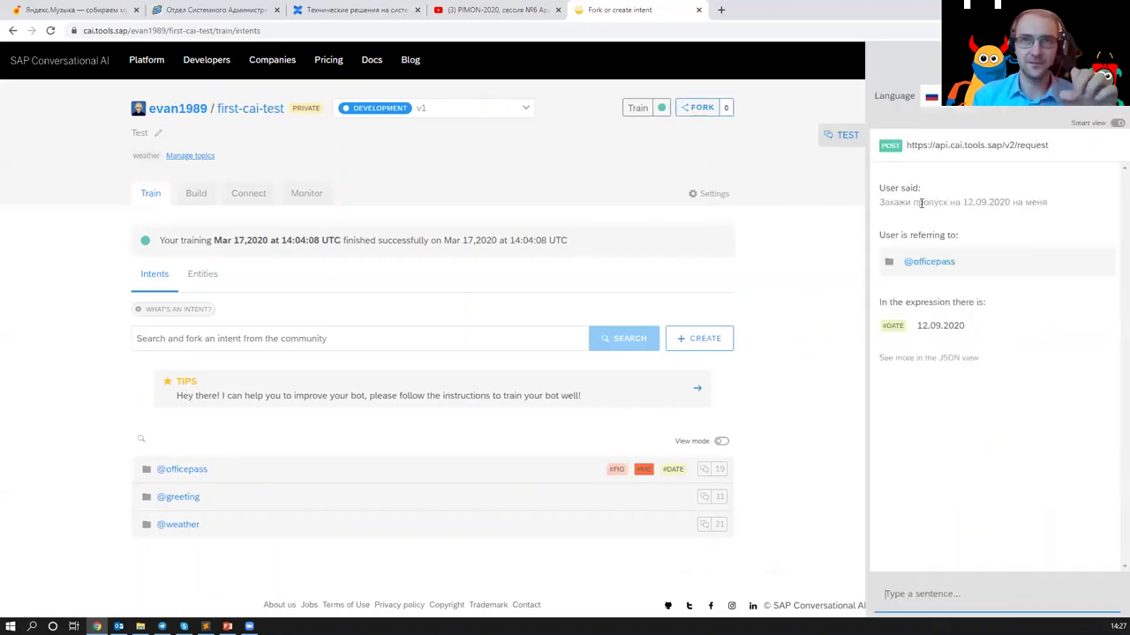
{"action": "left_click_drag", "start_coordinate": [881, 199], "coordinate": [1051, 237]}
{"action": "left_click", "coordinate": [1074, 196]}
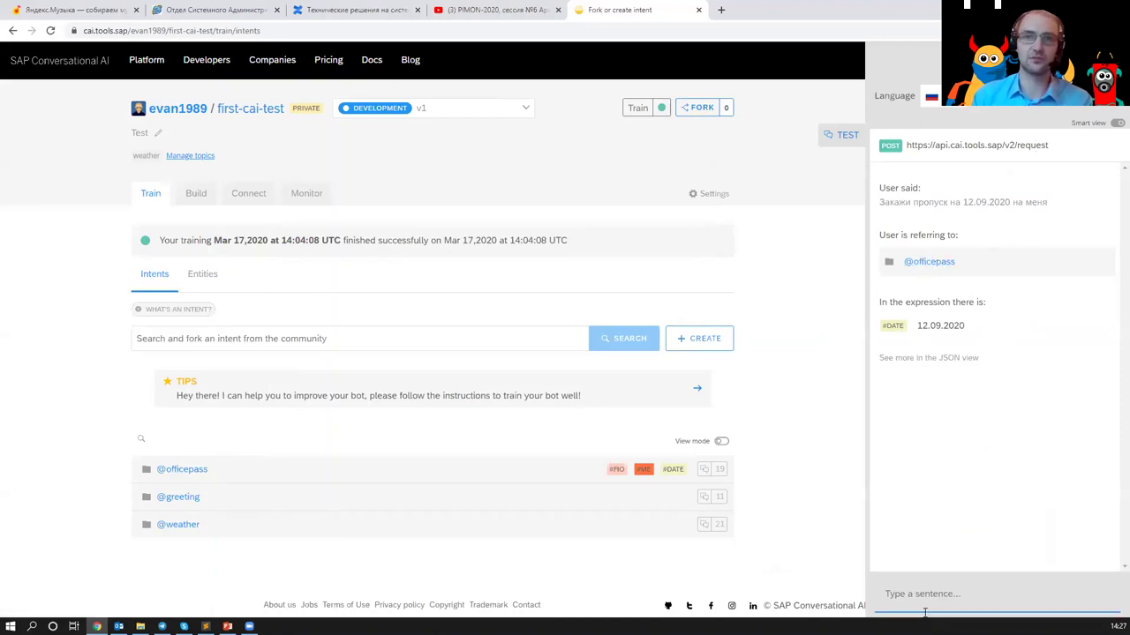
- Analyse the pass request with 'меня' replaced by another person's first name
{"action": "key", "text": "Up"}
{"action": "key", "text": "BackSpace"}
{"action": "key", "text": "BackSpace"}
{"action": "key", "text": "BackSpace"}
{"action": "key", "text": "BackSpace"}
{"action": "type", "text": "Ивана"}
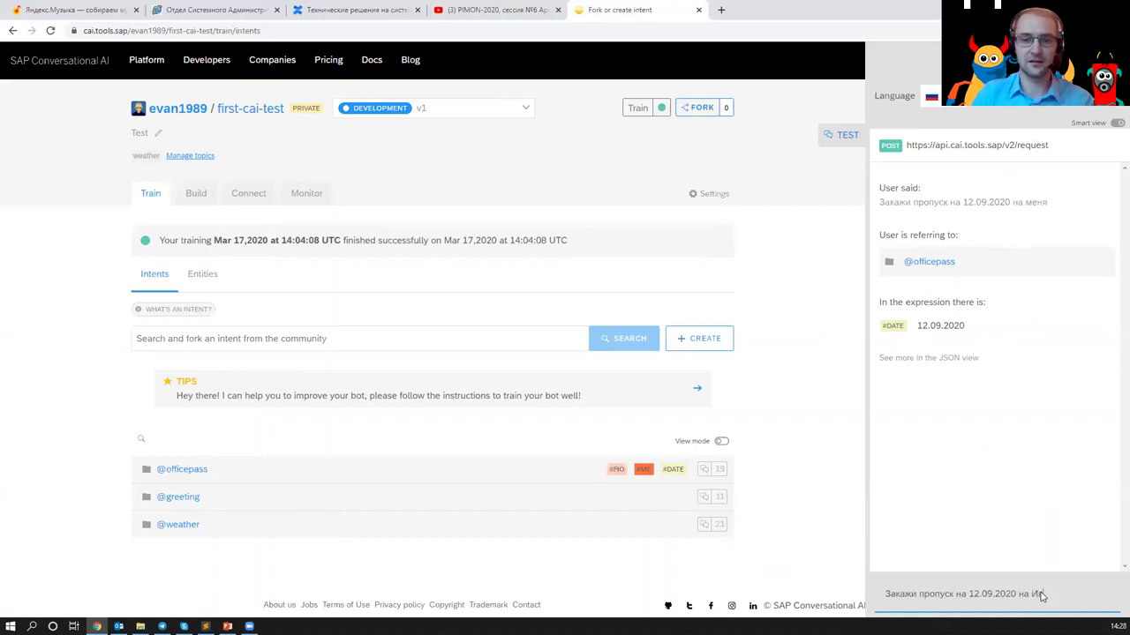
{"action": "key", "text": "Return"}
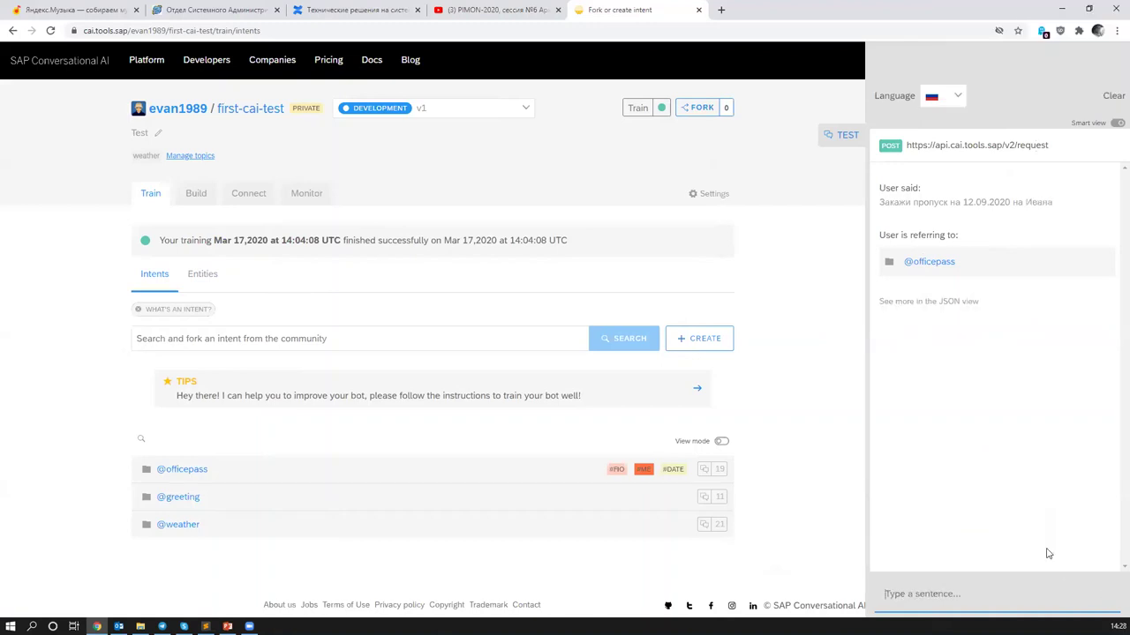
- Analyse the request naming a person's full name, then close the expression tester
{"action": "key", "text": "Up"}
{"action": "key", "text": "Up"}
{"action": "left_click_drag", "start_coordinate": [1055, 596], "coordinate": [1032, 598]}
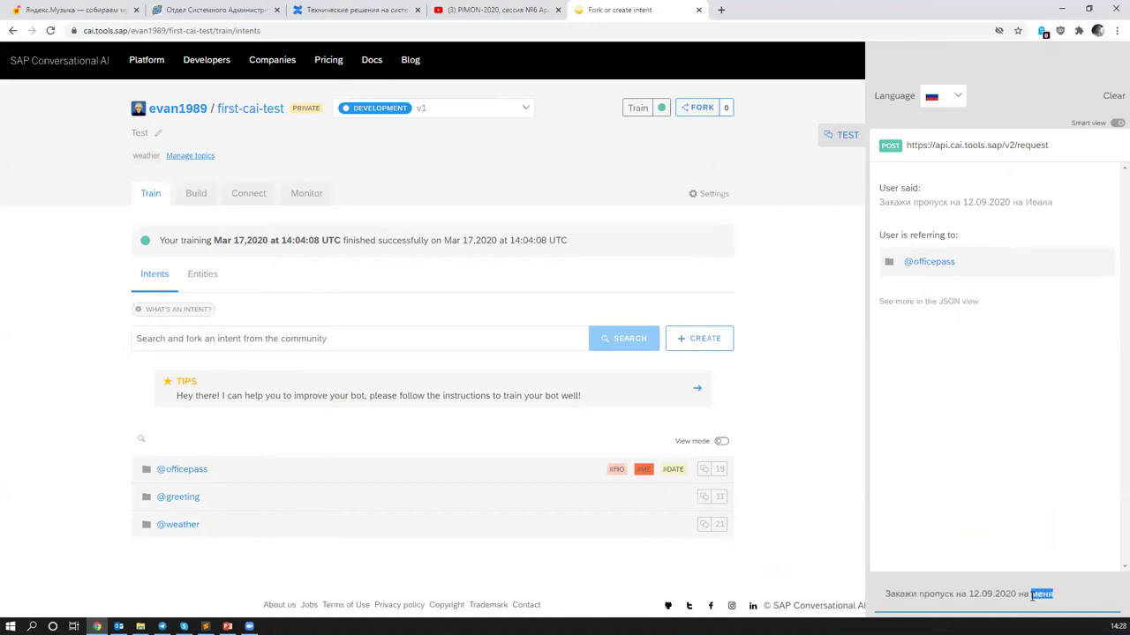
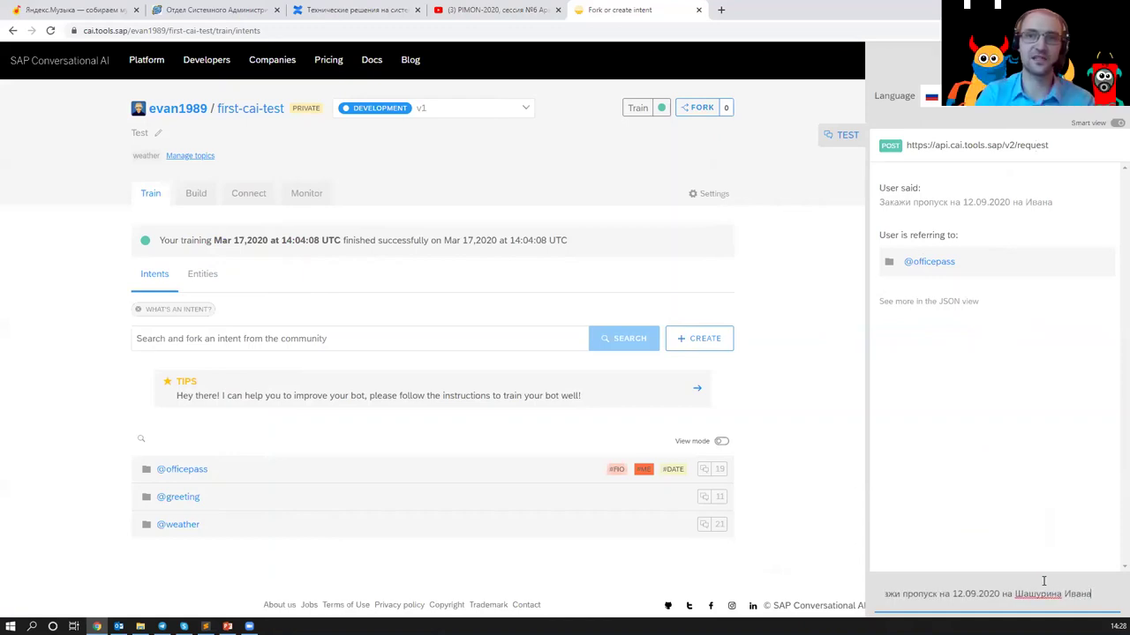
{"action": "key", "text": "Return"}
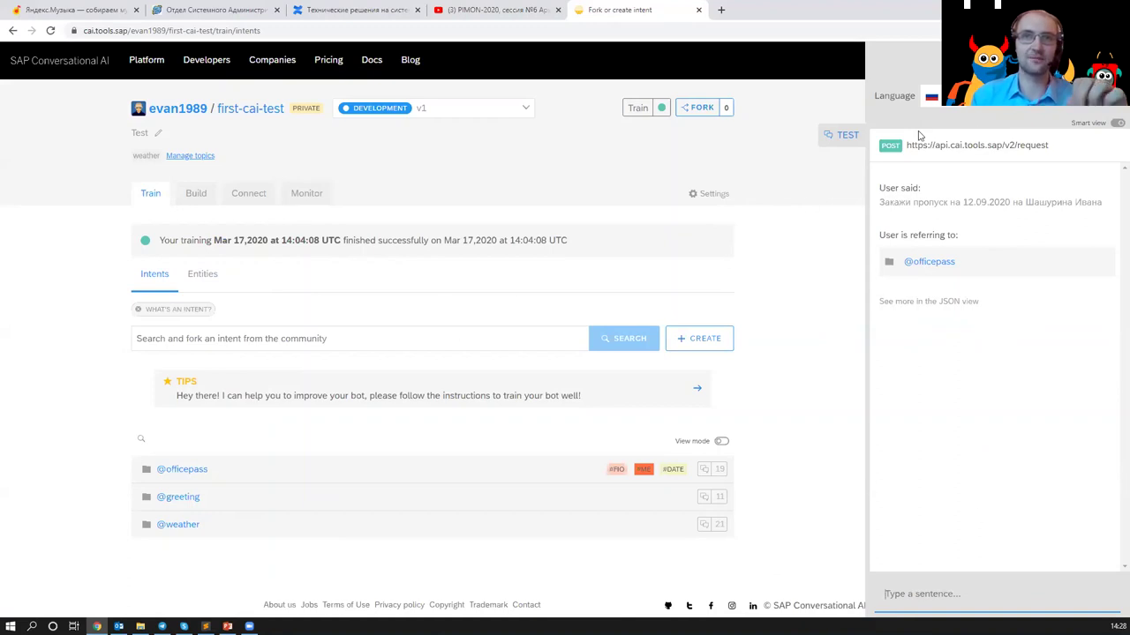
{"action": "left_click", "coordinate": [843, 135]}
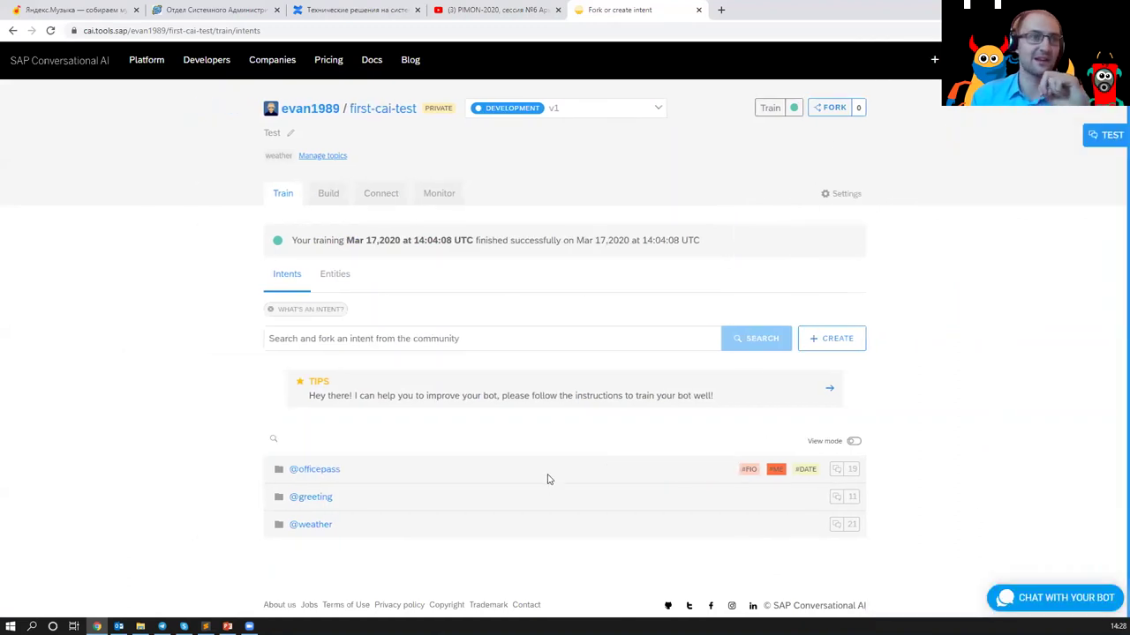
{"action": "left_click", "coordinate": [311, 468]}
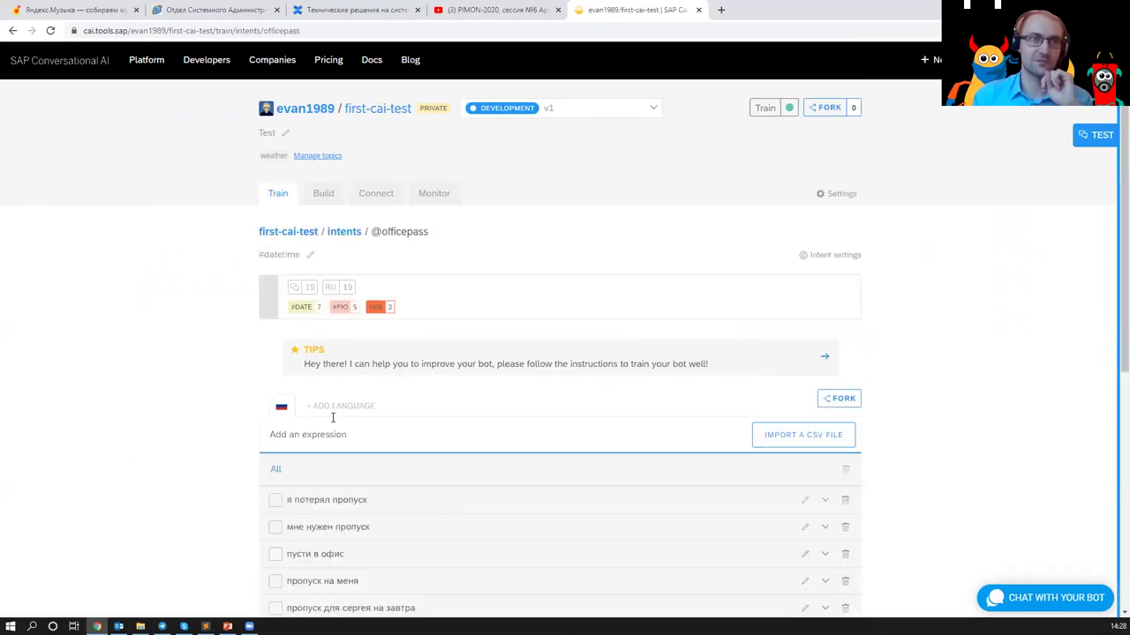
{"action": "scroll", "coordinate": [600, 500], "scroll_direction": "down", "scroll_amount": 3}
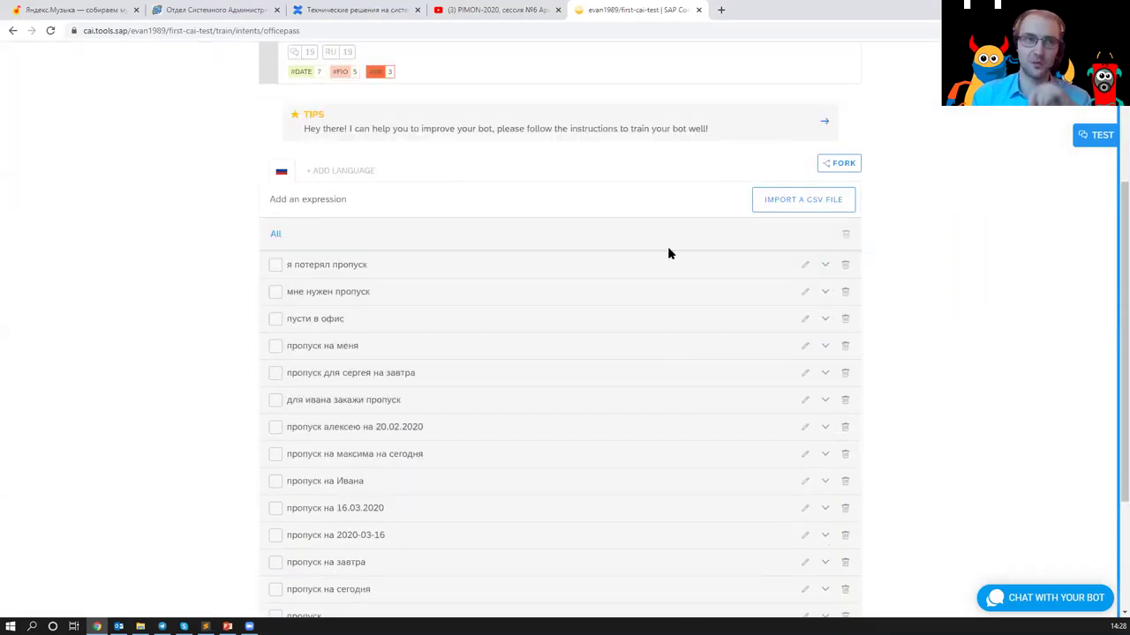
{"action": "left_click", "coordinate": [330, 210]}
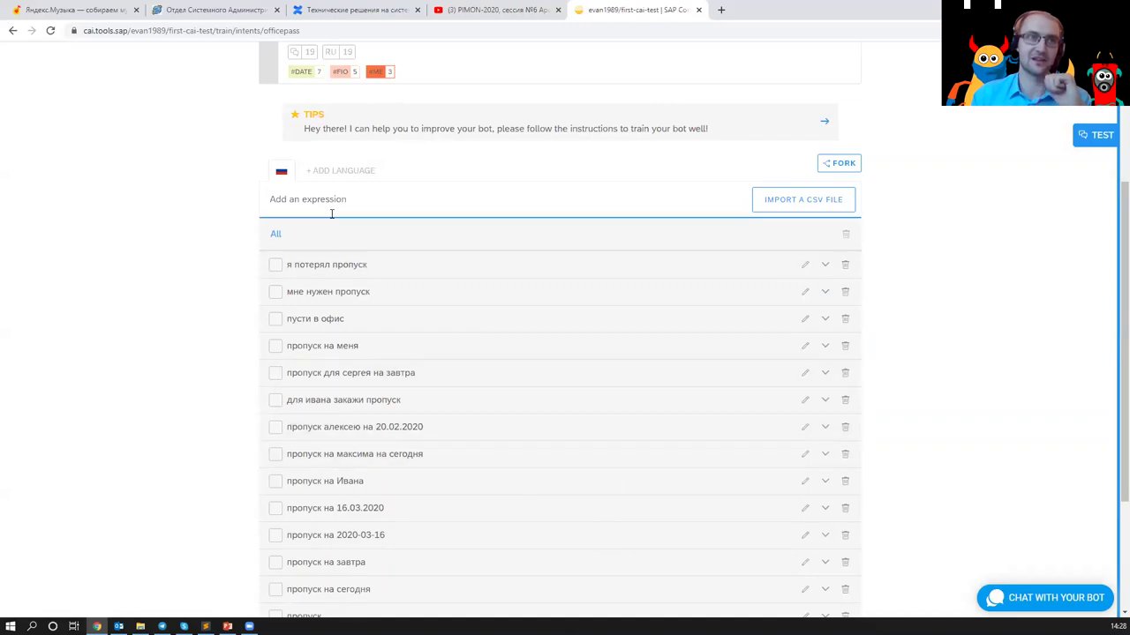
{"action": "scroll", "coordinate": [458, 432], "scroll_direction": "up", "scroll_amount": 3}
{"action": "scroll", "coordinate": [608, 429], "scroll_direction": "down", "scroll_amount": 6}
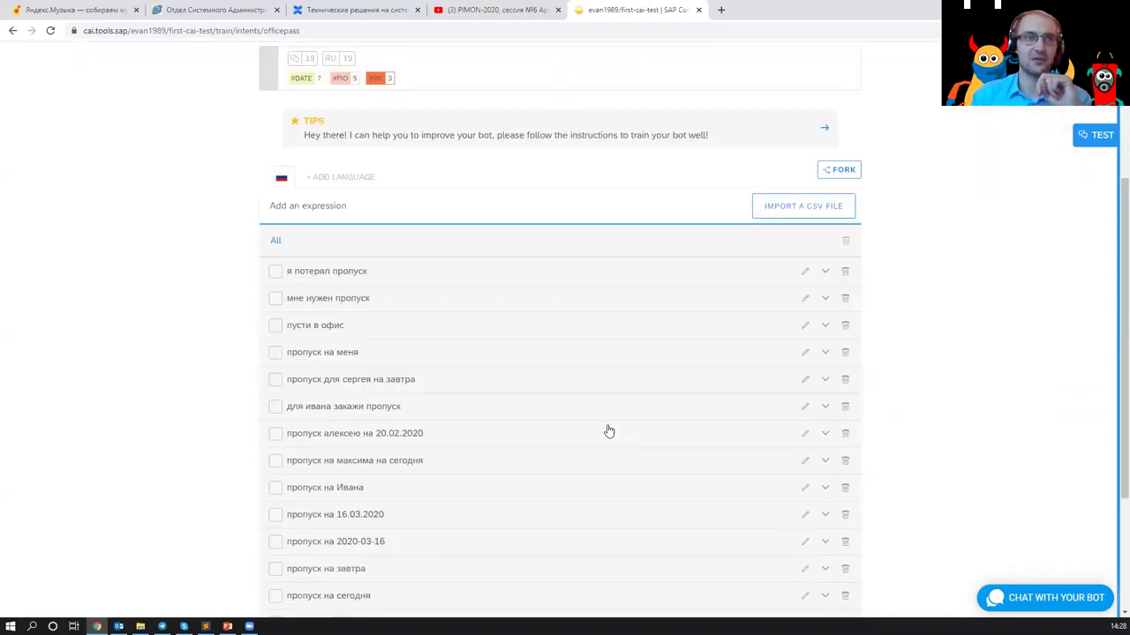
{"action": "scroll", "coordinate": [544, 373], "scroll_direction": "up", "scroll_amount": 5}
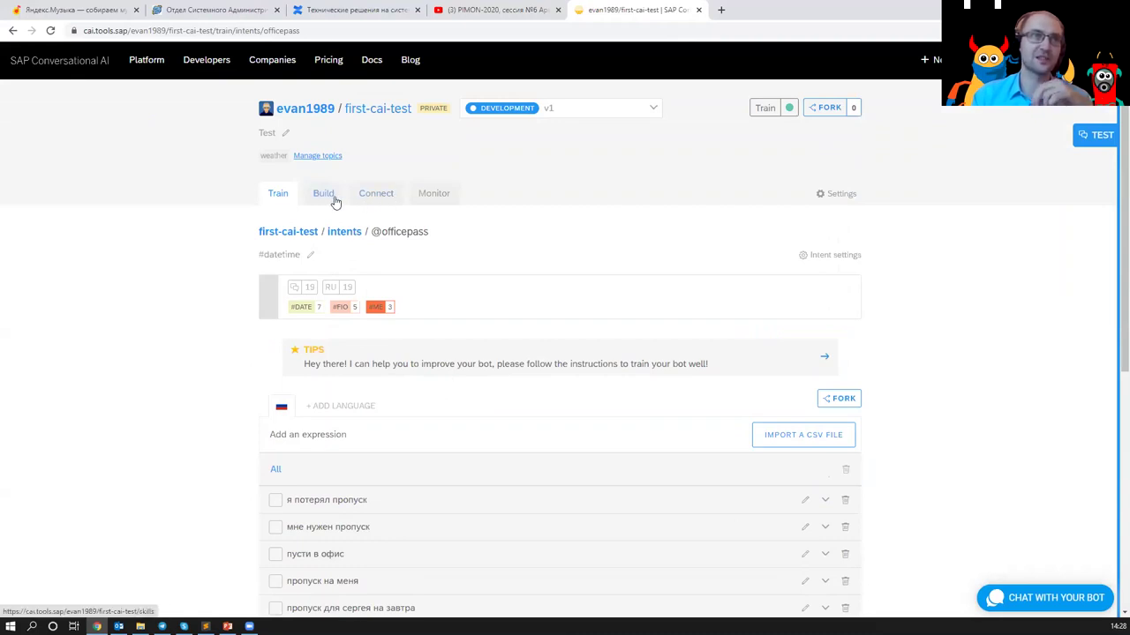
{"action": "left_click", "coordinate": [335, 201]}
{"action": "left_click", "coordinate": [206, 270]}
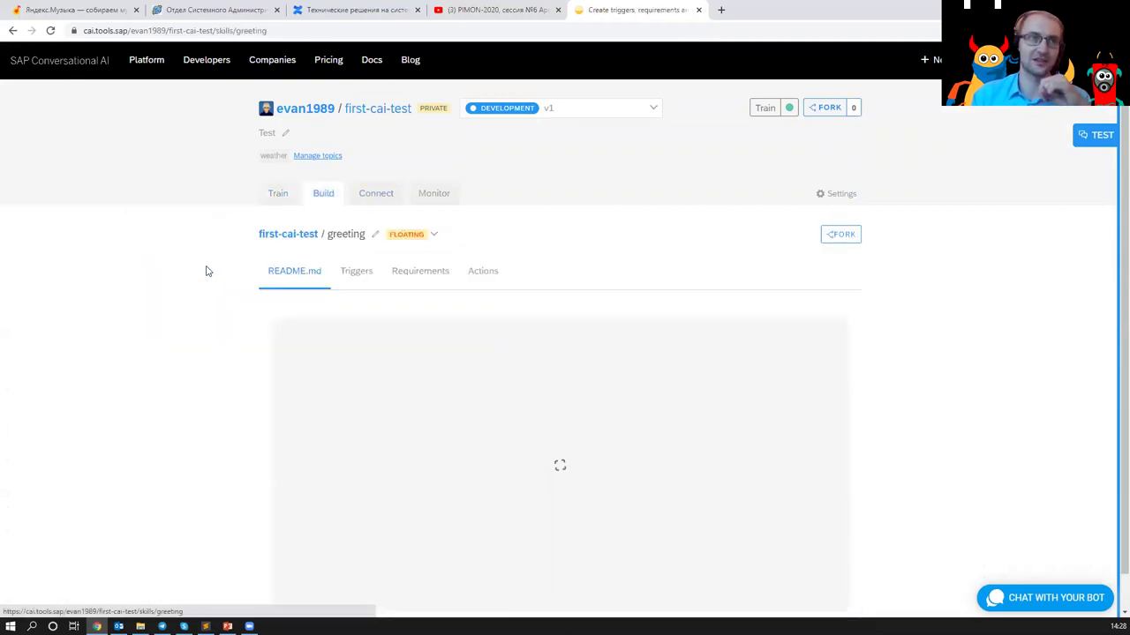
{"action": "left_click", "coordinate": [367, 276]}
{"action": "left_click", "coordinate": [409, 276]}
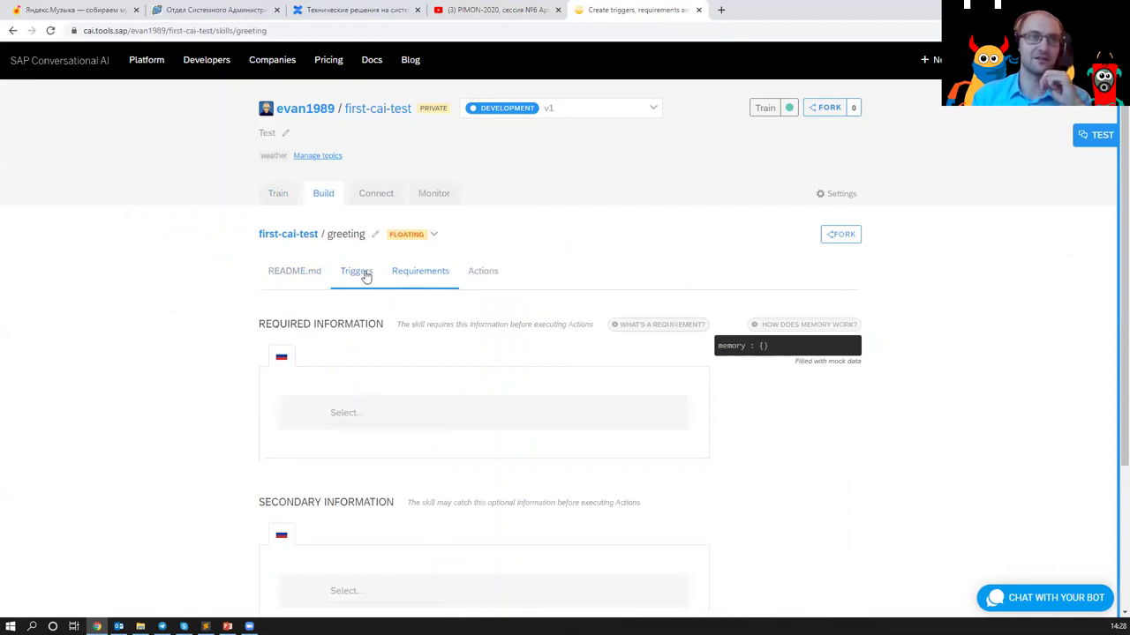
{"action": "left_click", "coordinate": [363, 275]}
{"action": "scroll", "coordinate": [416, 542], "scroll_direction": "down", "scroll_amount": 2}
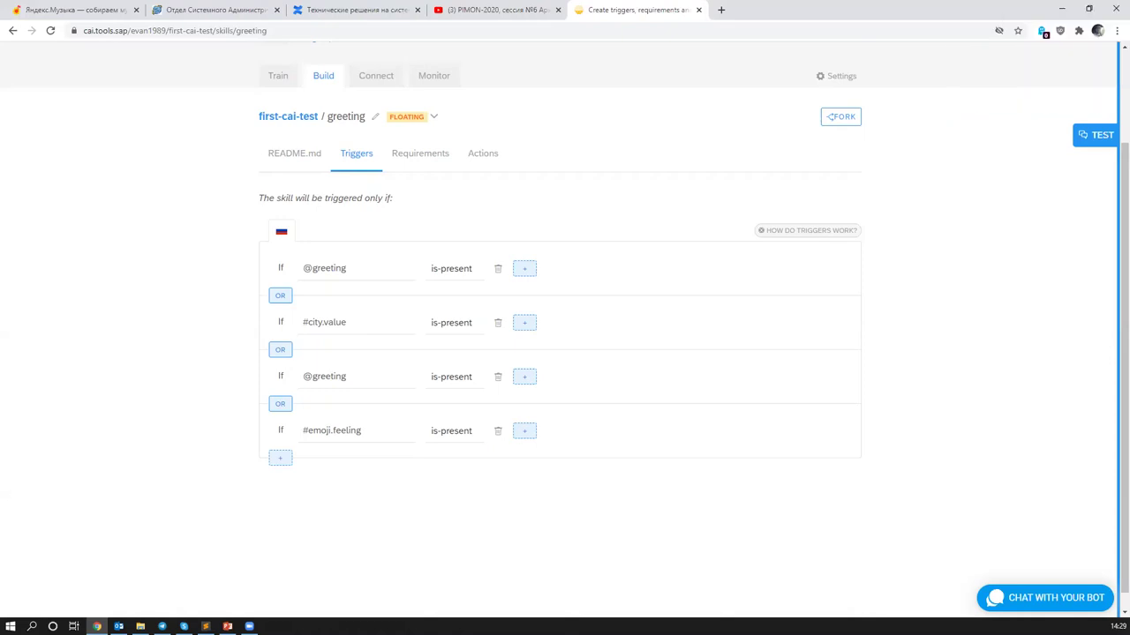
{"action": "scroll", "coordinate": [346, 305], "scroll_direction": "up", "scroll_amount": 2}
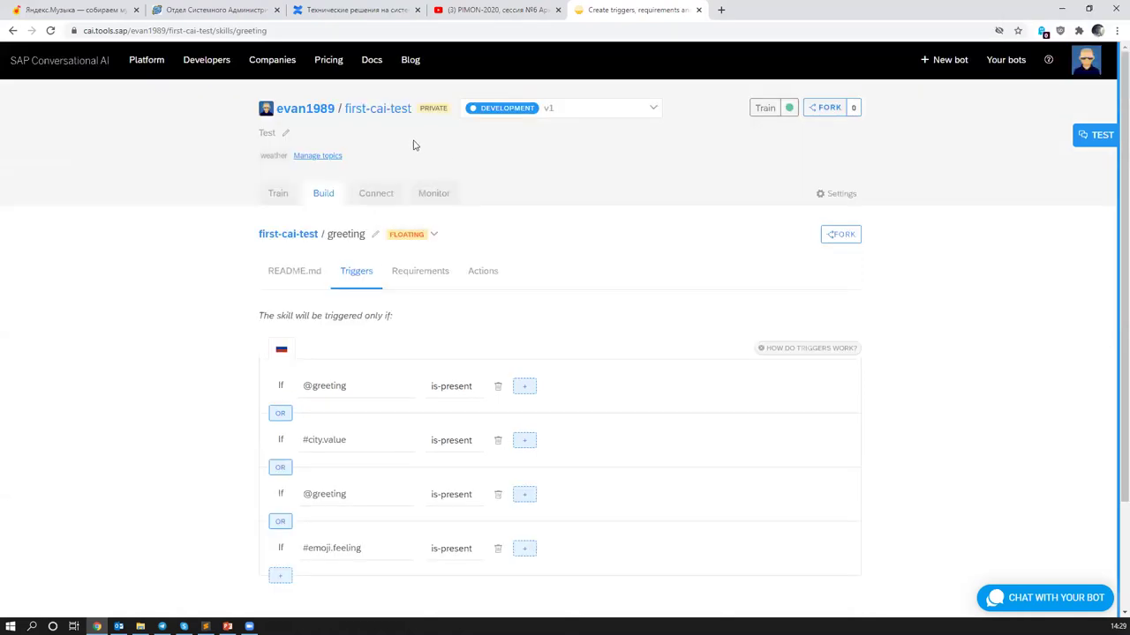
{"action": "left_click", "coordinate": [417, 192]}
- Step through Options, Collaborators and Tokens to the Non-personal data, Non-vulnerable end users policy
{"action": "left_click", "coordinate": [841, 194]}
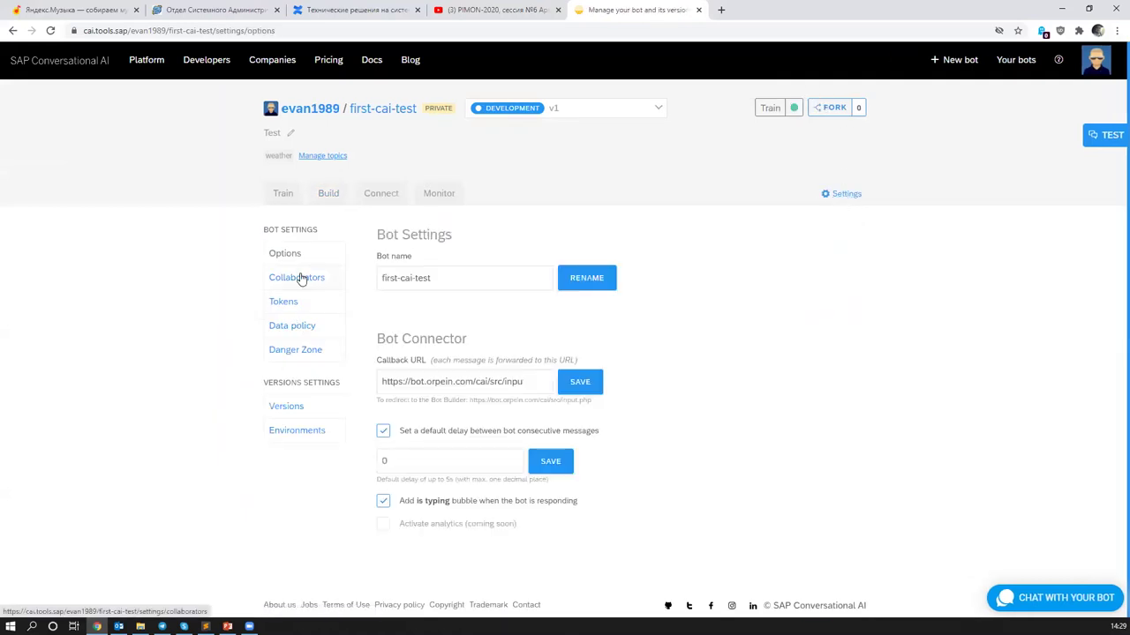
{"action": "left_click", "coordinate": [272, 278]}
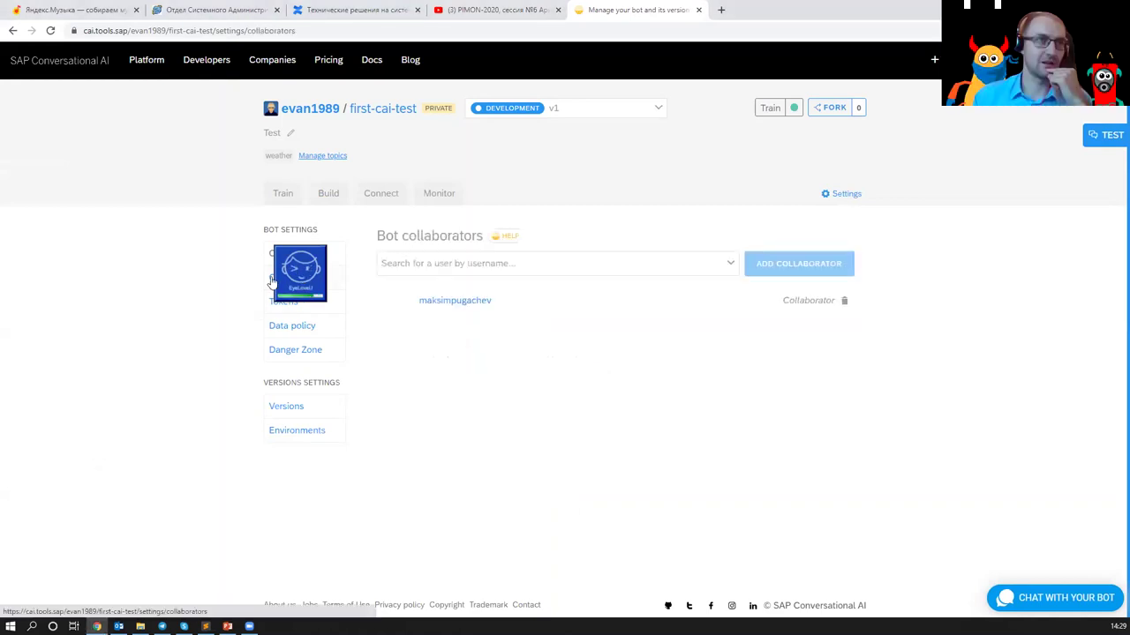
{"action": "left_click", "coordinate": [276, 302]}
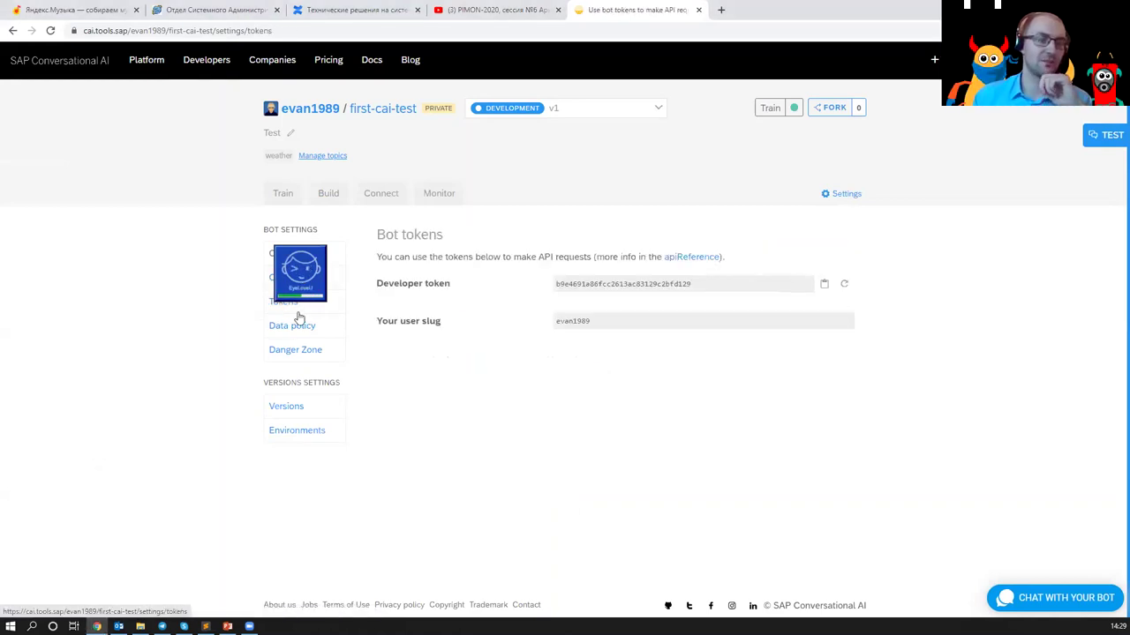
{"action": "left_click", "coordinate": [298, 332]}
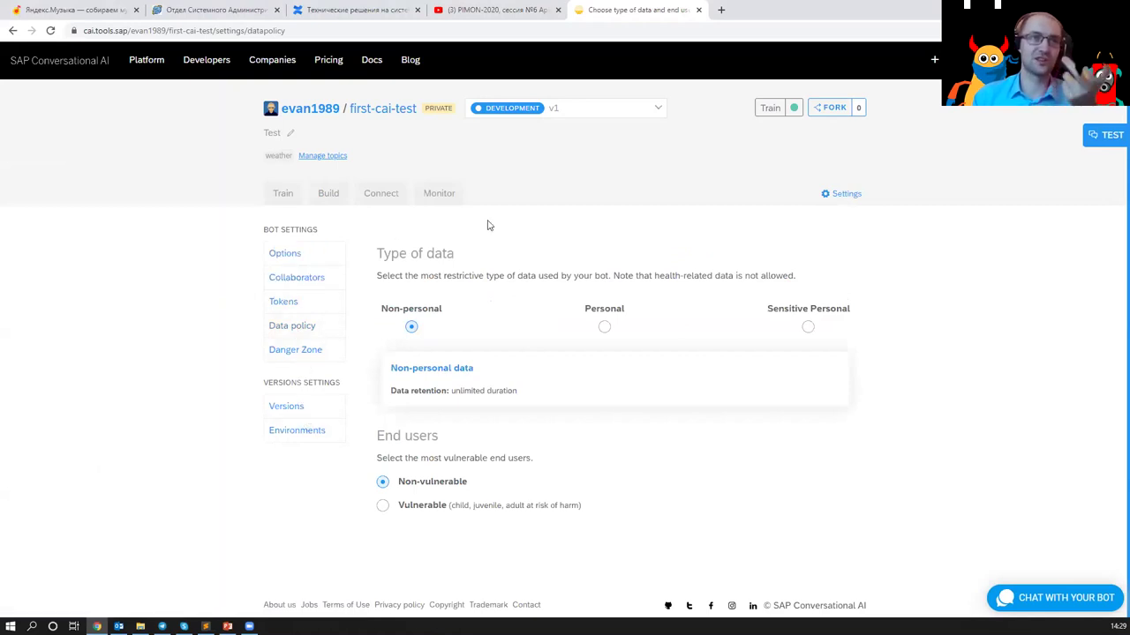
- Glance at the channel connections and the DEVELOPMENT v1 version list, then view the weather skill's actions
{"action": "left_click", "coordinate": [391, 193]}
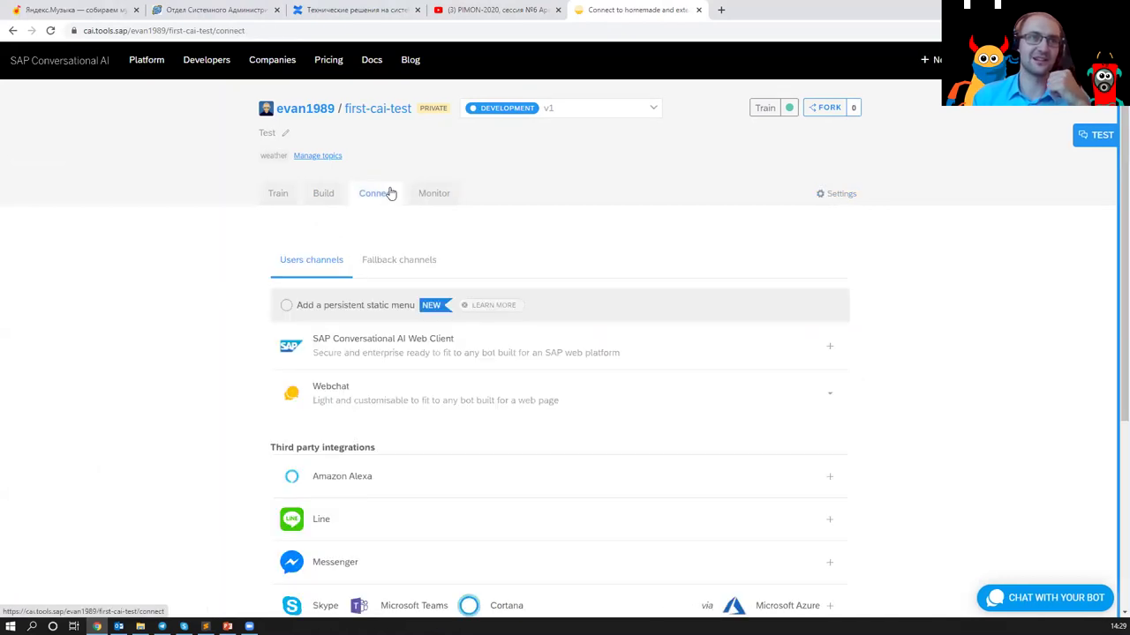
{"action": "left_click", "coordinate": [323, 193]}
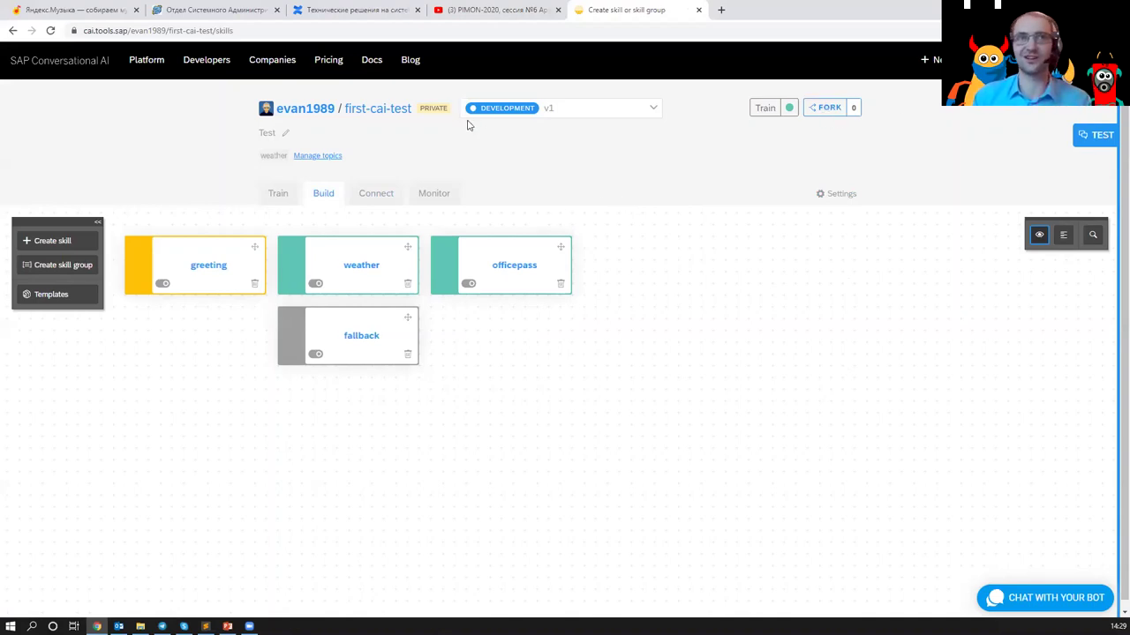
{"action": "left_click", "coordinate": [604, 110]}
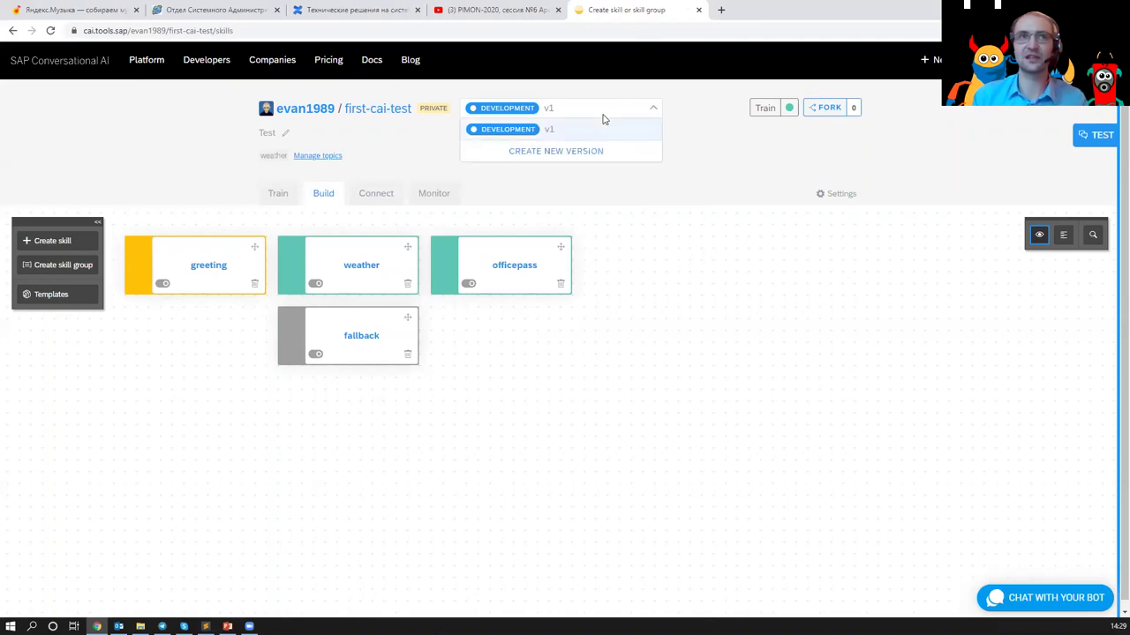
{"action": "left_click", "coordinate": [702, 176]}
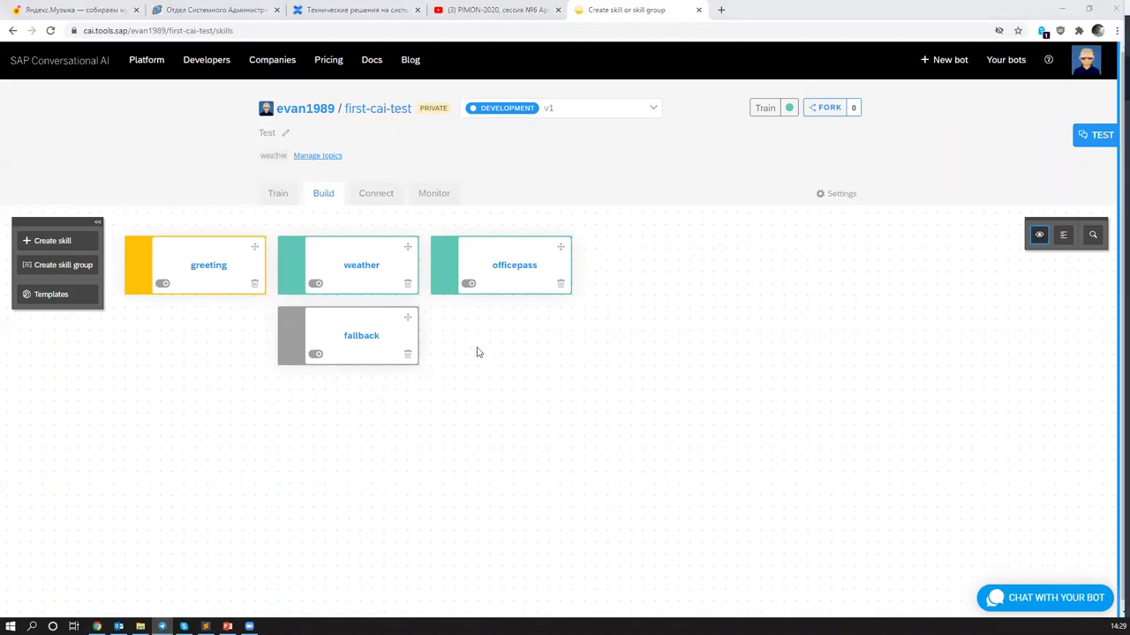
{"action": "left_click", "coordinate": [367, 274]}
{"action": "left_click", "coordinate": [481, 271]}
- Inspect the API call's response namespace, highlighting the request URL and the response data schema
{"action": "scroll", "coordinate": [526, 398], "scroll_direction": "down", "scroll_amount": 1}
{"action": "scroll", "coordinate": [527, 398], "scroll_direction": "down", "scroll_amount": 3}
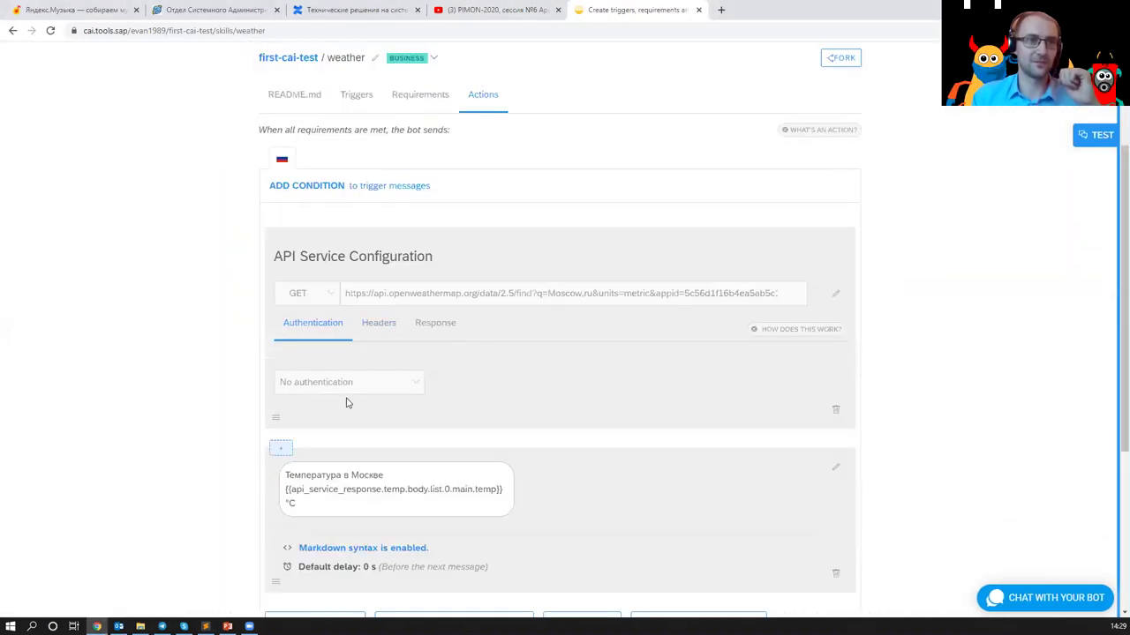
{"action": "left_click", "coordinate": [422, 324]}
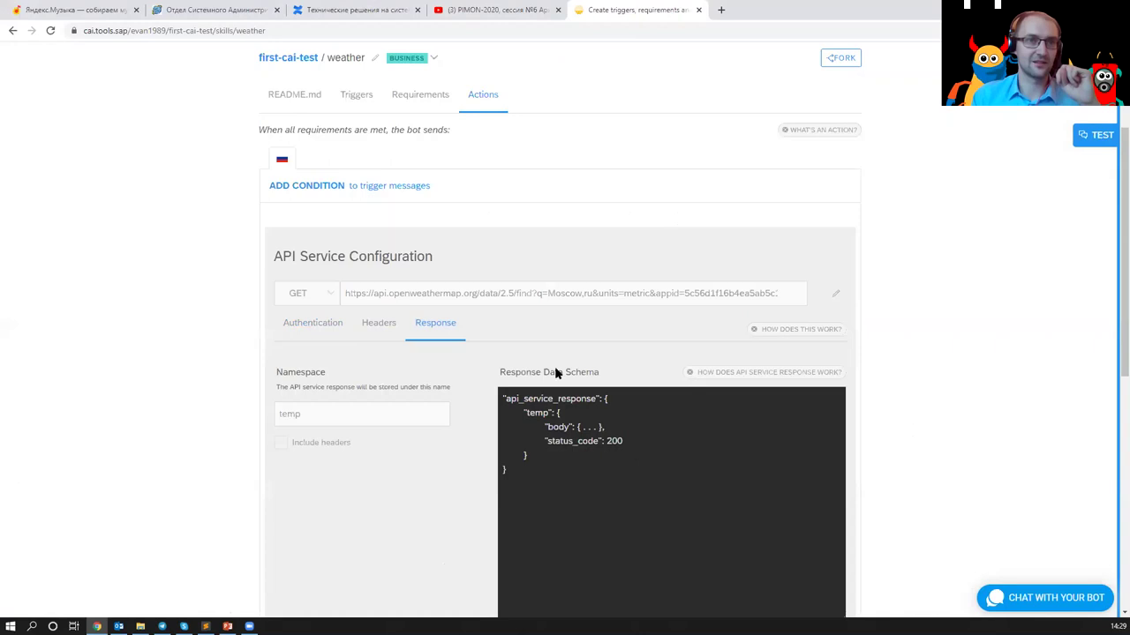
{"action": "triple_click", "coordinate": [609, 297]}
{"action": "left_click", "coordinate": [627, 354]}
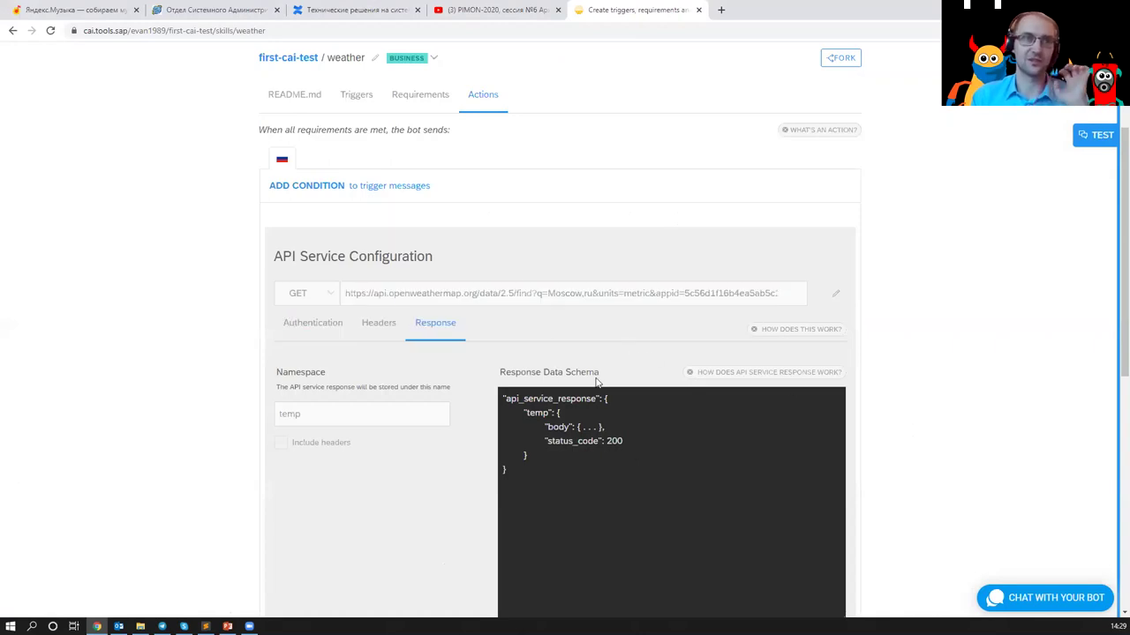
{"action": "left_click_drag", "start_coordinate": [623, 491], "coordinate": [565, 378]}
{"action": "left_click", "coordinate": [455, 367]}
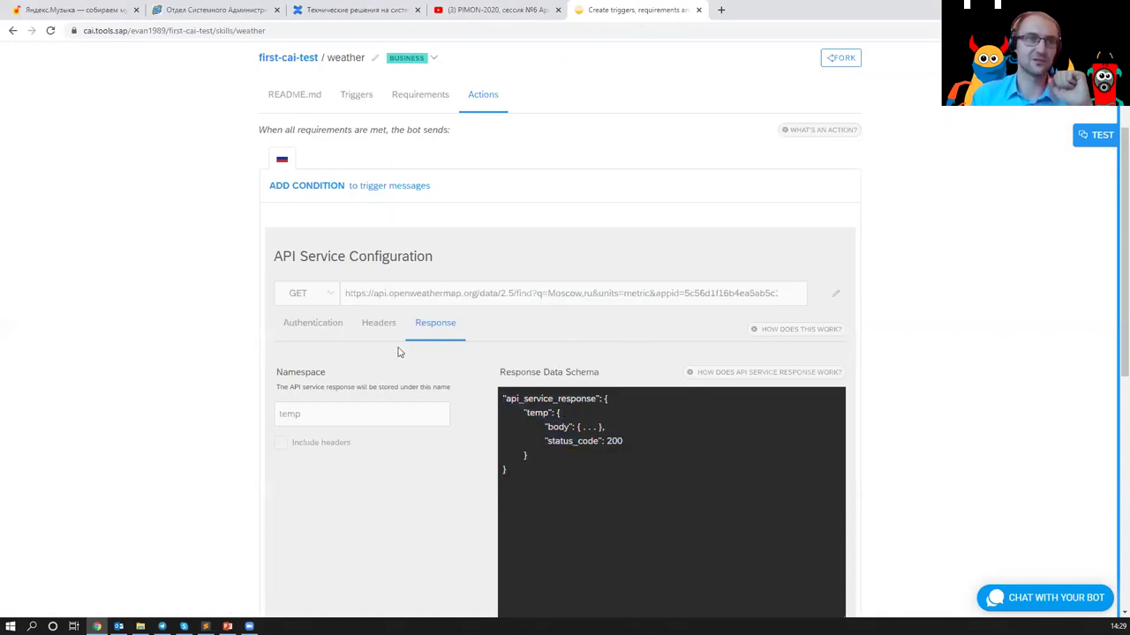
- Check the Content-Type application/json header and the Moscow reply's temperature placeholder with °C
{"action": "left_click", "coordinate": [379, 324]}
{"action": "scroll", "coordinate": [408, 390], "scroll_direction": "down", "scroll_amount": 2}
{"action": "left_click_drag", "start_coordinate": [413, 397], "coordinate": [283, 380]}
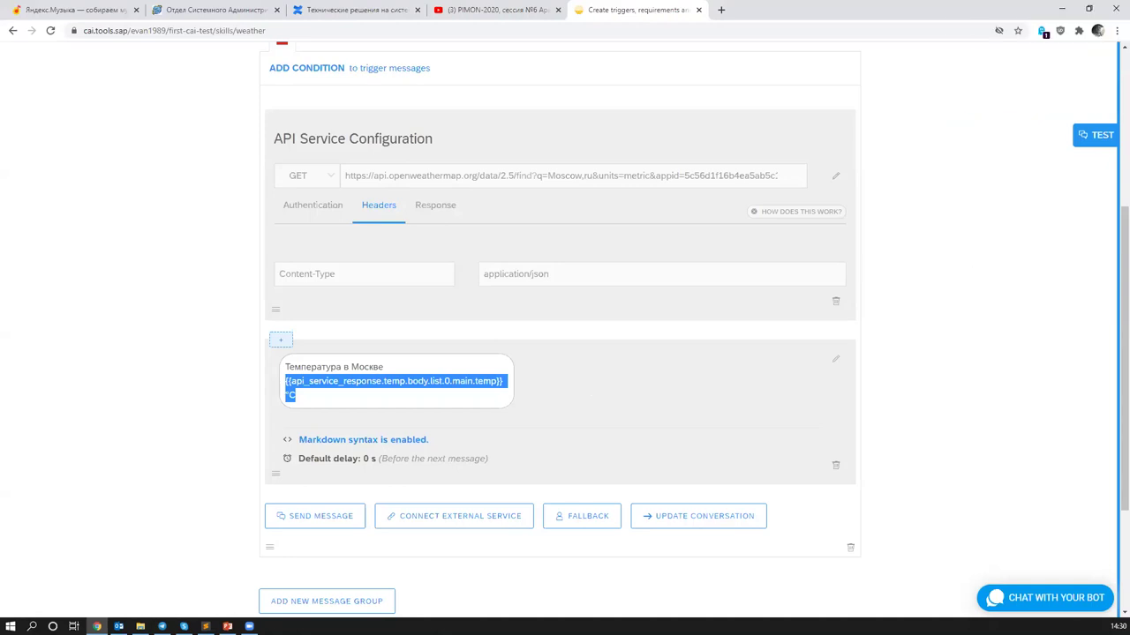
{"action": "scroll", "coordinate": [486, 254], "scroll_direction": "up", "scroll_amount": 4}
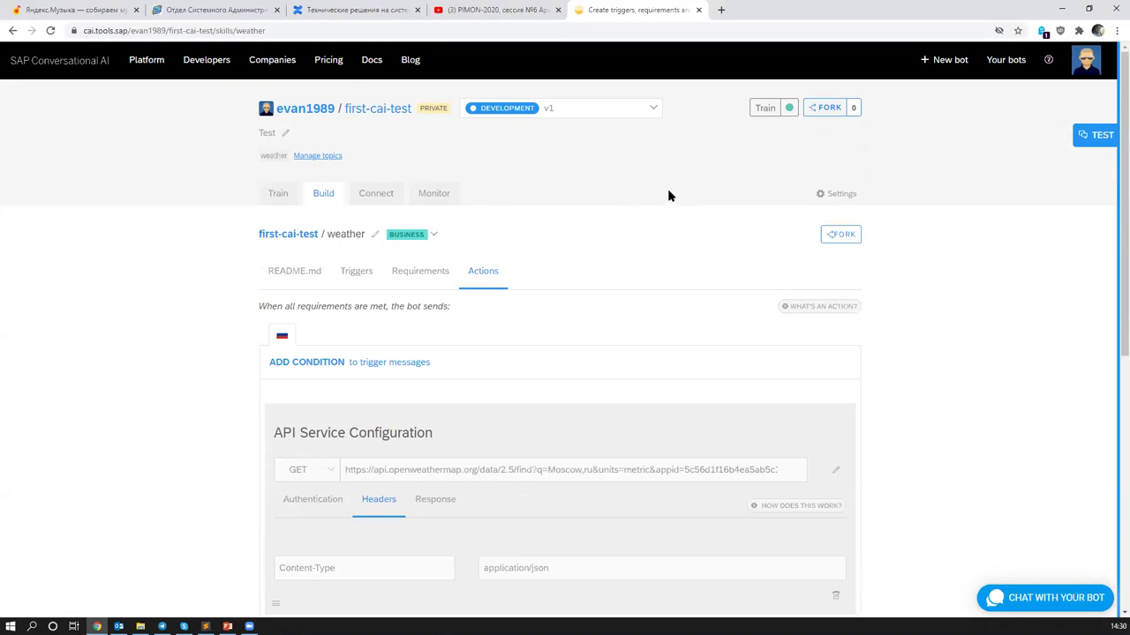
{"action": "left_click", "coordinate": [380, 66]}
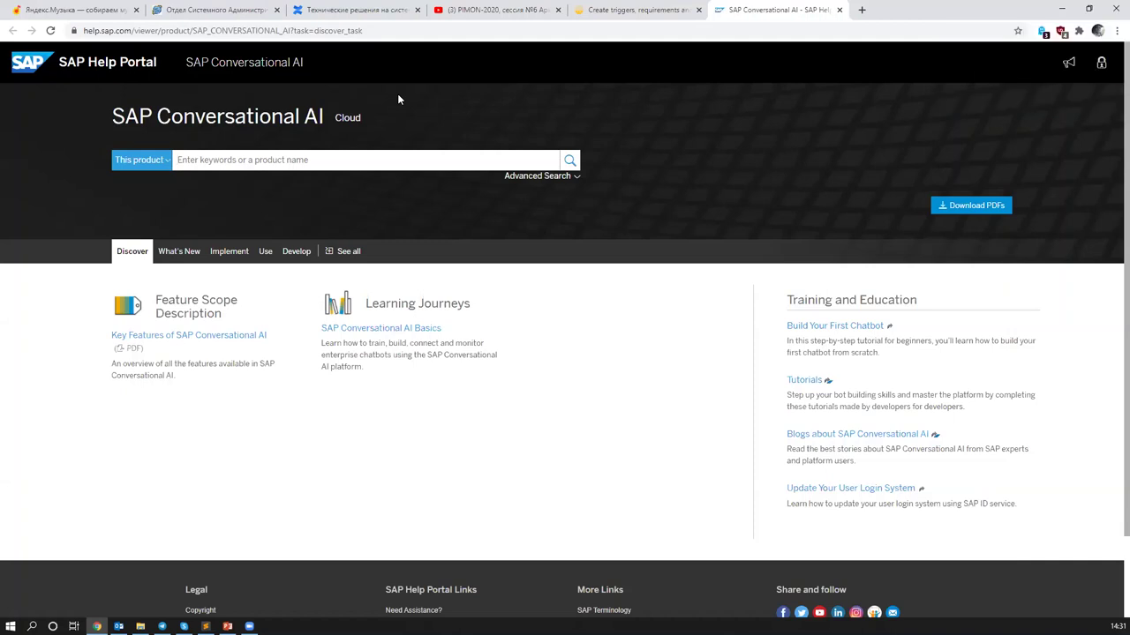
- Switch back to PowerPoint and revisit slides 6, 4, 6 and 7 on SAP CAI and the SAP demo
{"action": "key", "text": "alt+Tab"}
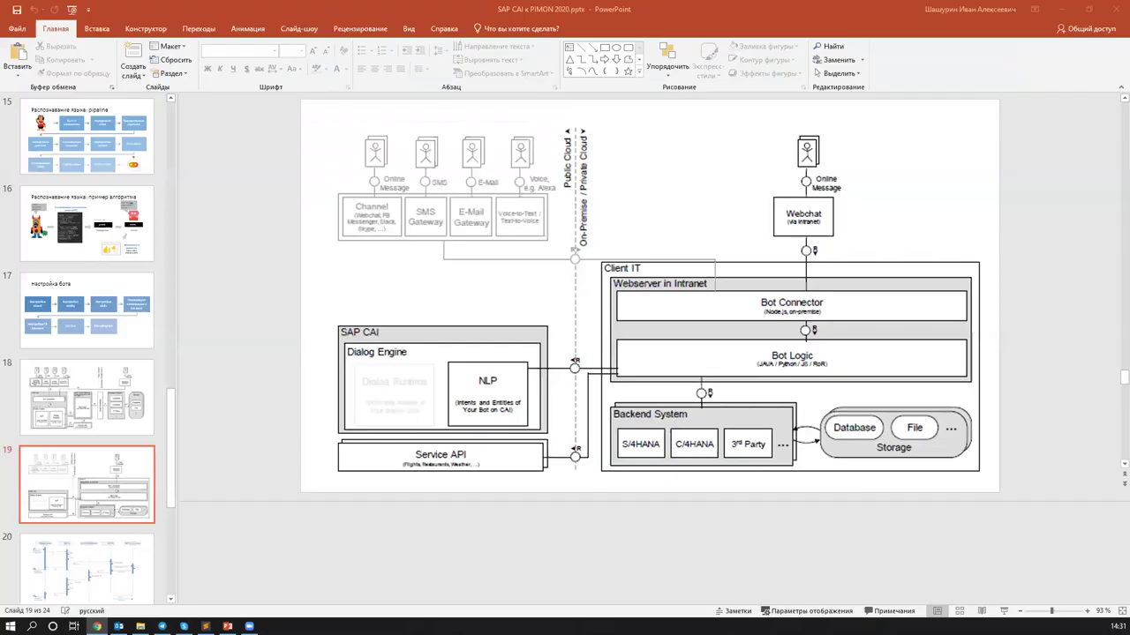
{"action": "scroll", "coordinate": [103, 380], "scroll_direction": "up", "scroll_amount": 12}
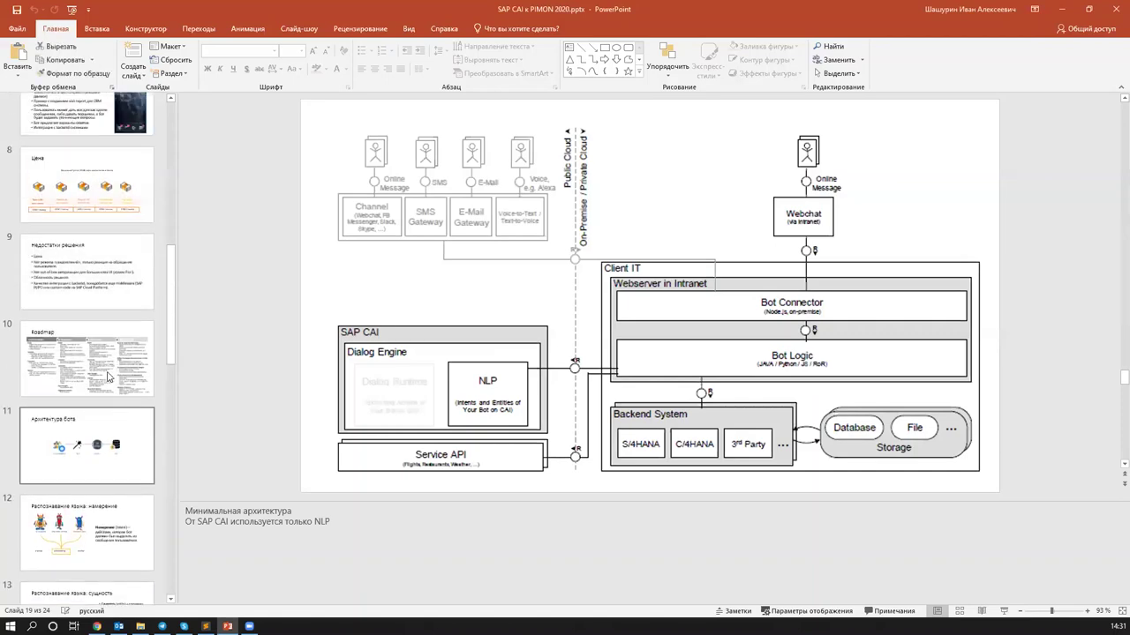
{"action": "left_click", "coordinate": [103, 379]}
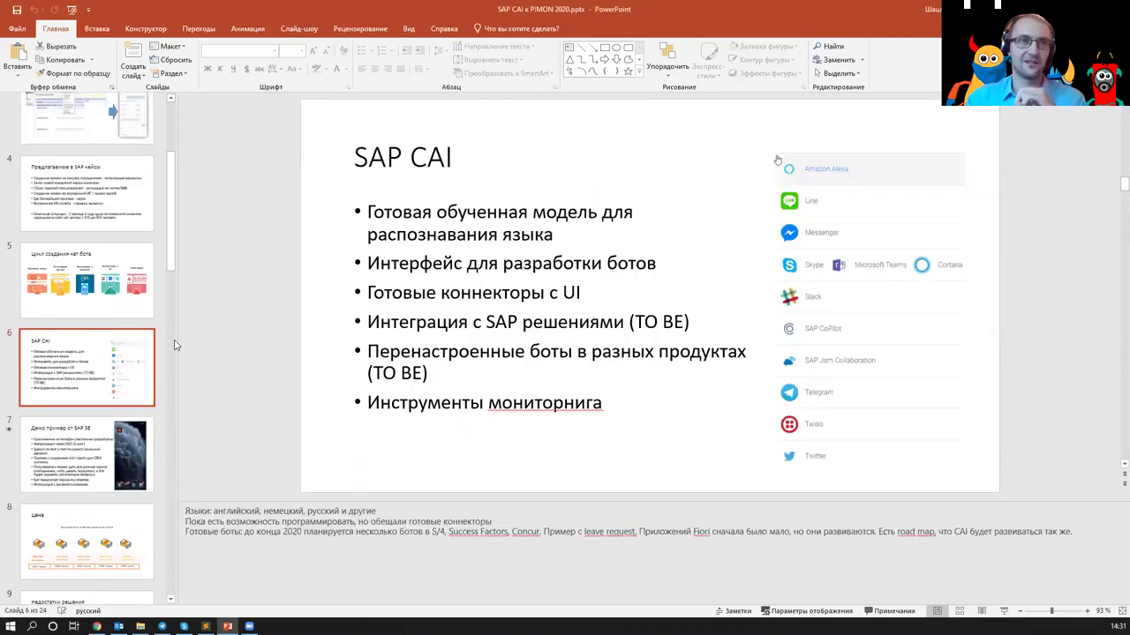
{"action": "left_click", "coordinate": [103, 234]}
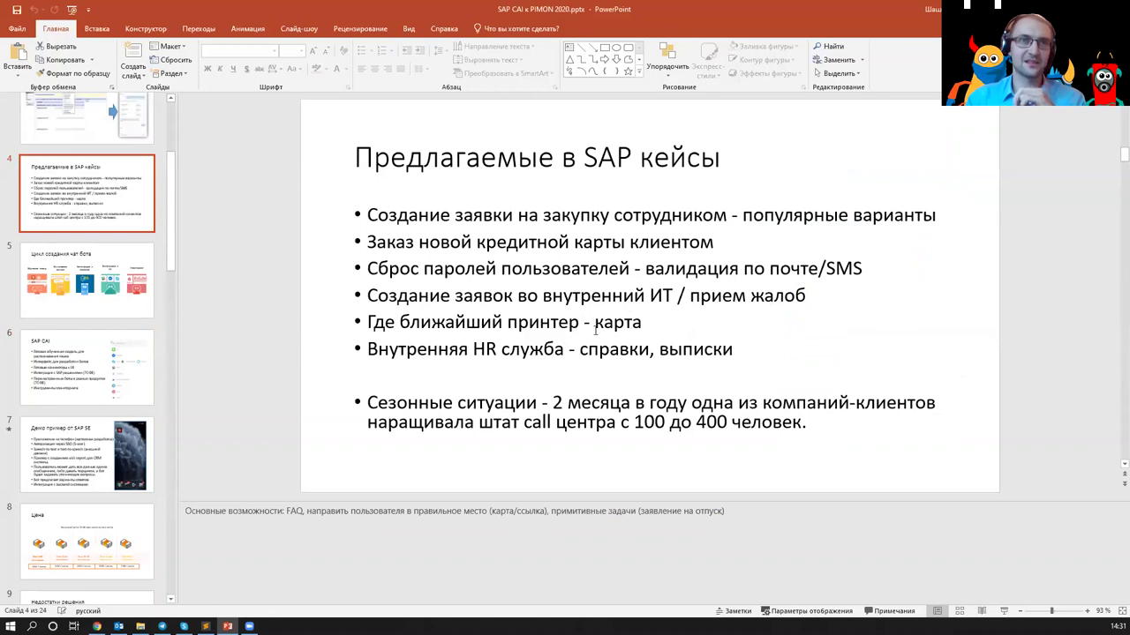
{"action": "left_click", "coordinate": [102, 371]}
{"action": "left_click", "coordinate": [100, 432]}
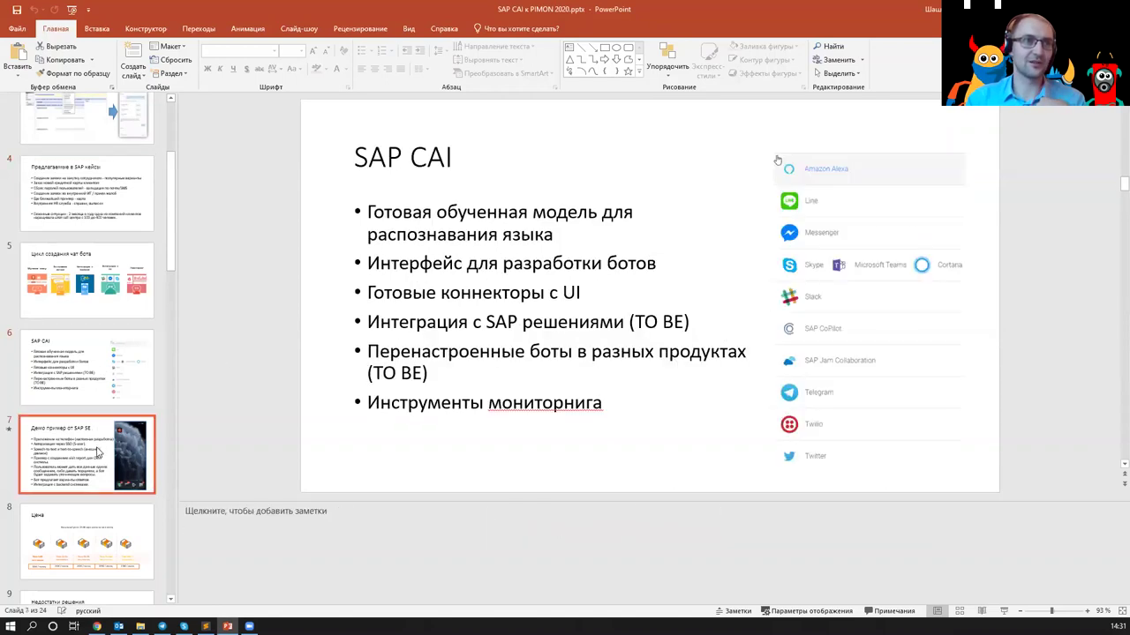